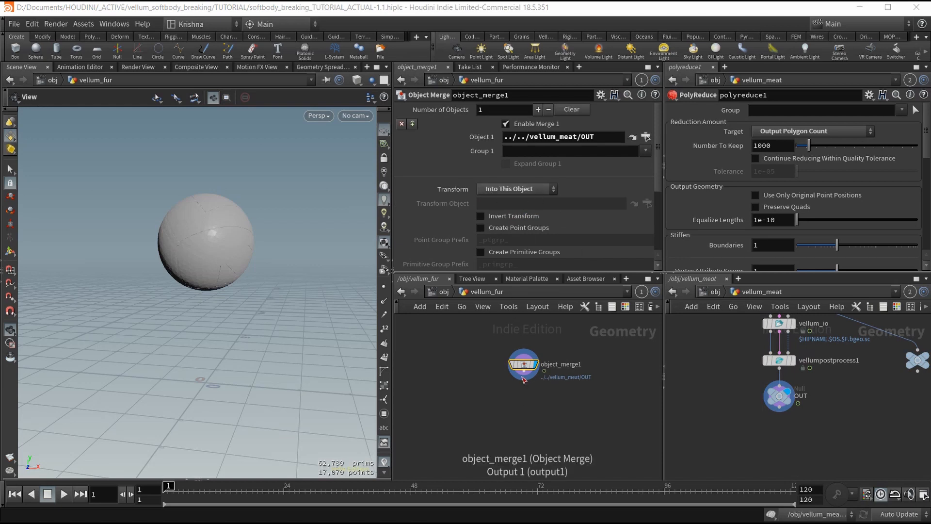
Add a Hair Generate node (hairgen1) below object_merge1 and shift both nodes left.
key("Tab")
type("hairgen")
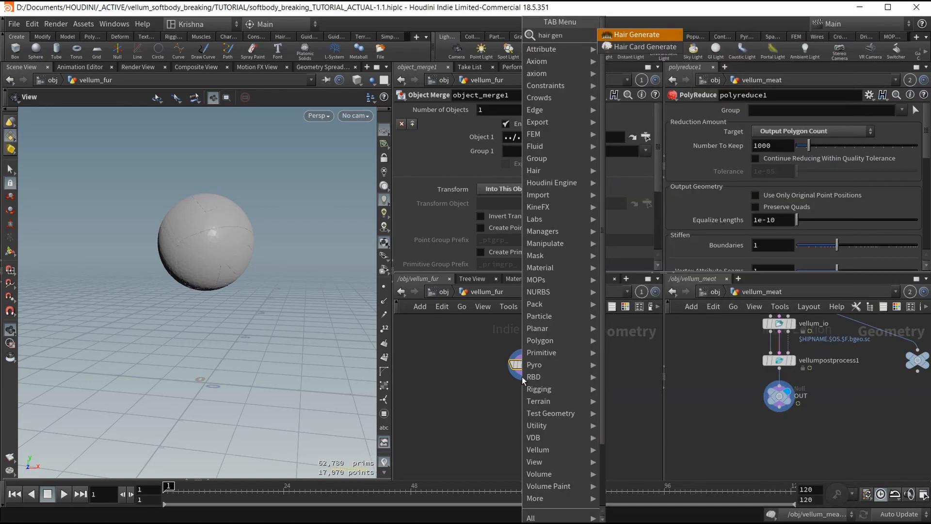
key("Return")
left_click(524, 380)
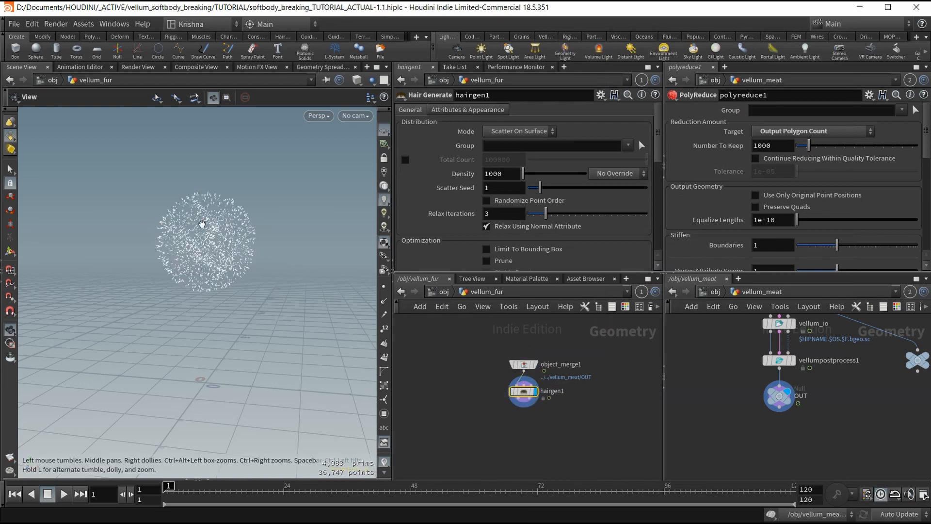
left_click_drag(484, 344, 558, 447)
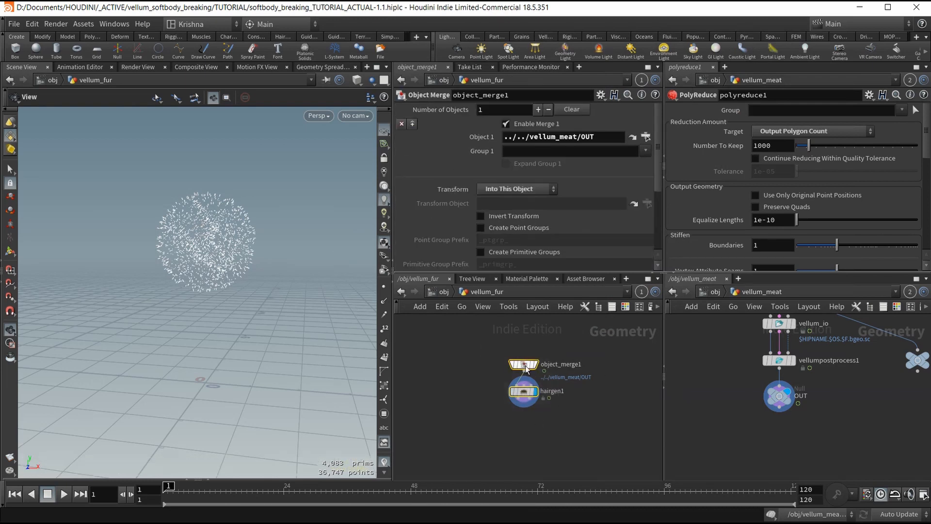
left_click_drag(524, 365, 481, 364)
Compare the hair strands with object_merge1's cracked sphere, then re-display and select hairgen1.
scroll(201, 224, "up", 5)
left_click_drag(201, 224, 176, 244)
scroll(176, 244, "up", 10)
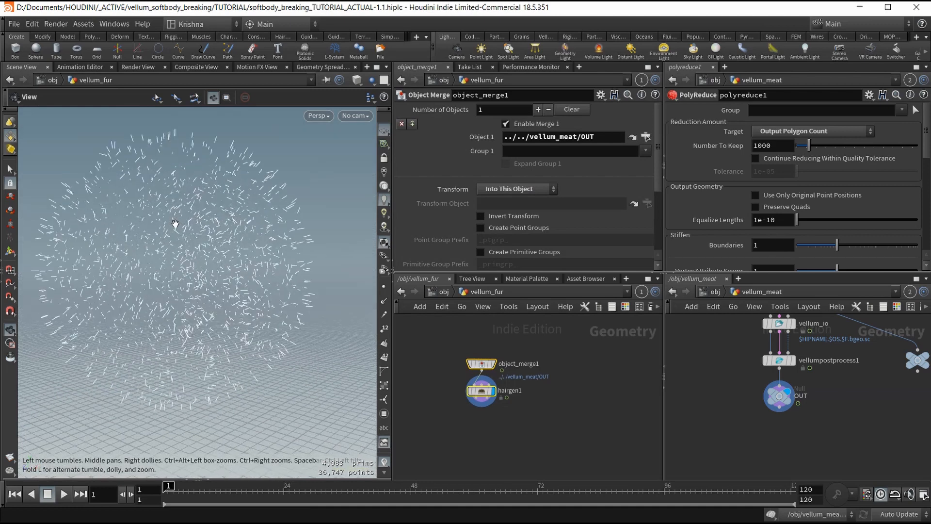
scroll(172, 204, "down", 5)
mouse_move(172, 204)
left_mouse_down()
mouse_move(197, 226)
mouse_move(179, 208)
mouse_move(163, 219)
left_mouse_up()
scroll(177, 214, "up", 4)
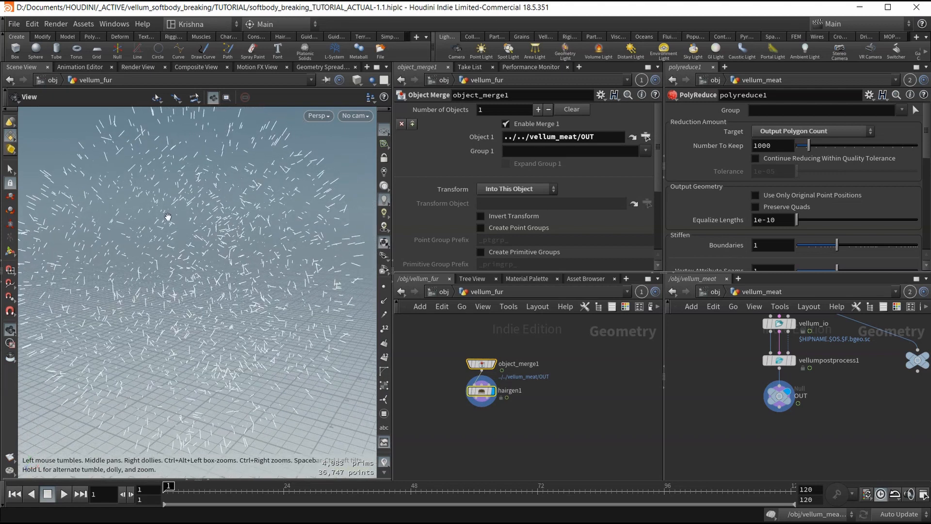
left_click_drag(226, 235, 264, 256)
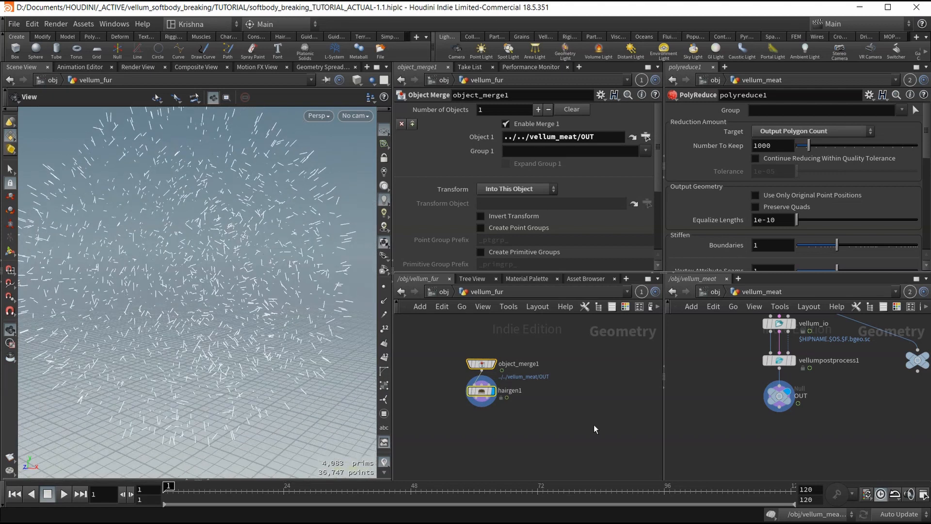
left_click(492, 363)
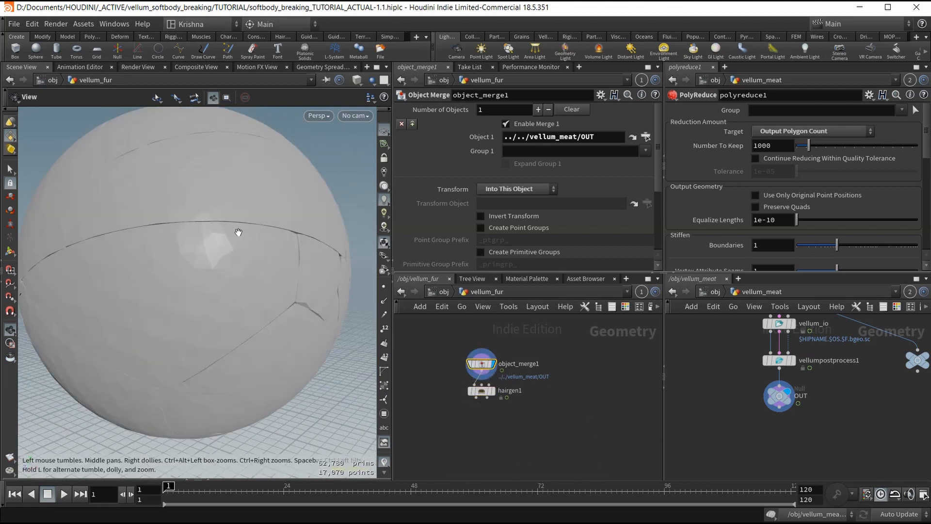
left_click_drag(202, 242, 127, 218)
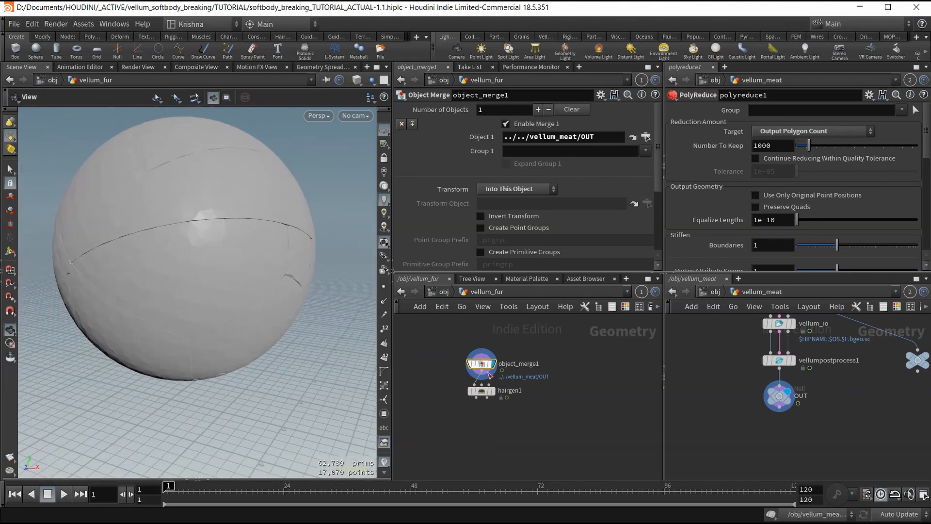
left_click(494, 392)
left_click(487, 392)
middle_click_drag(554, 400, 520, 419)
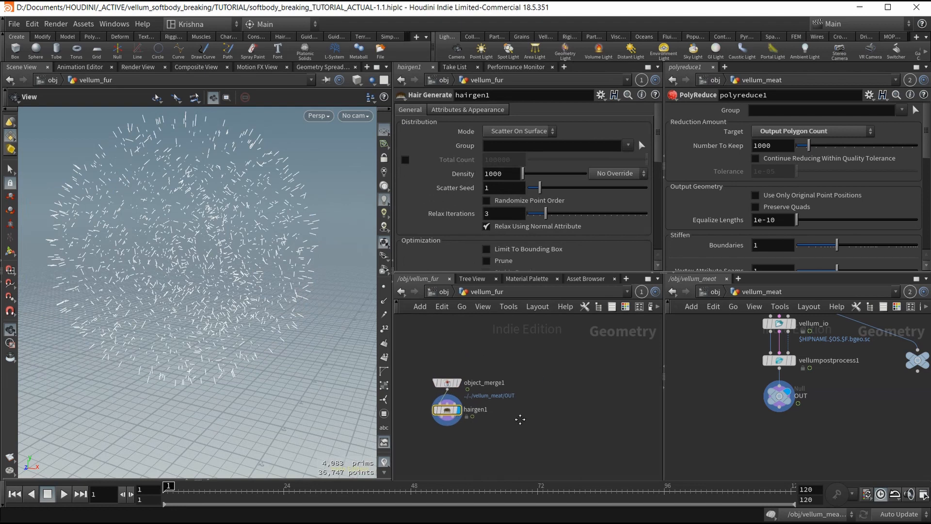
Add a new Object Merge node beside object_merge1.
key("Tab")
type("obj")
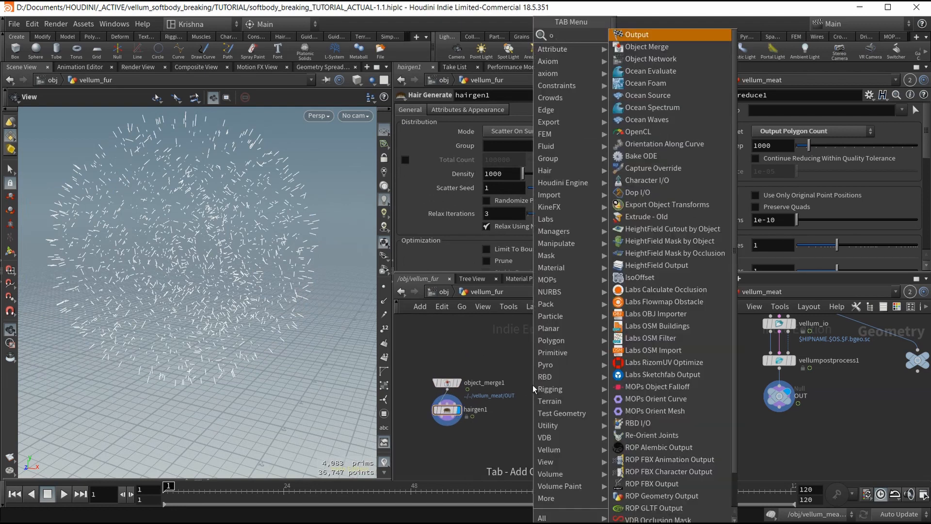
key("Return")
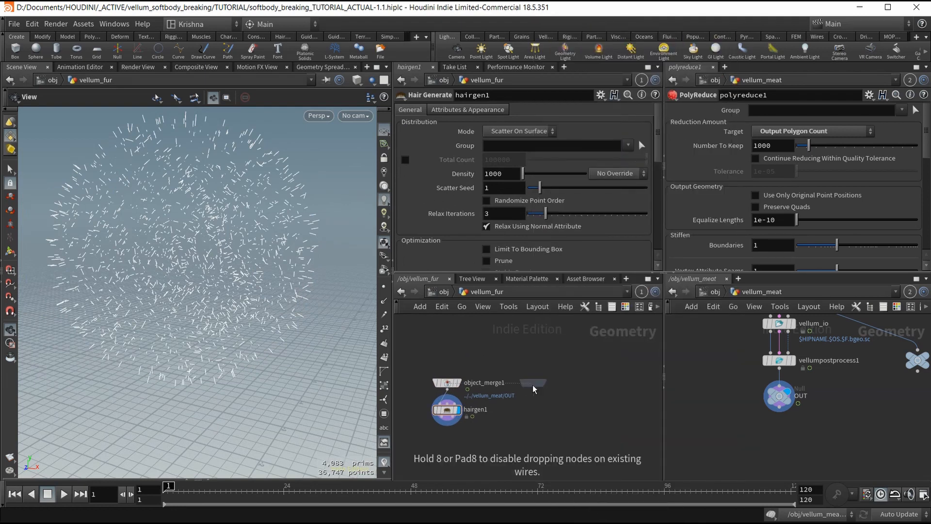
left_click(533, 388)
scroll(853, 374, "down", 5)
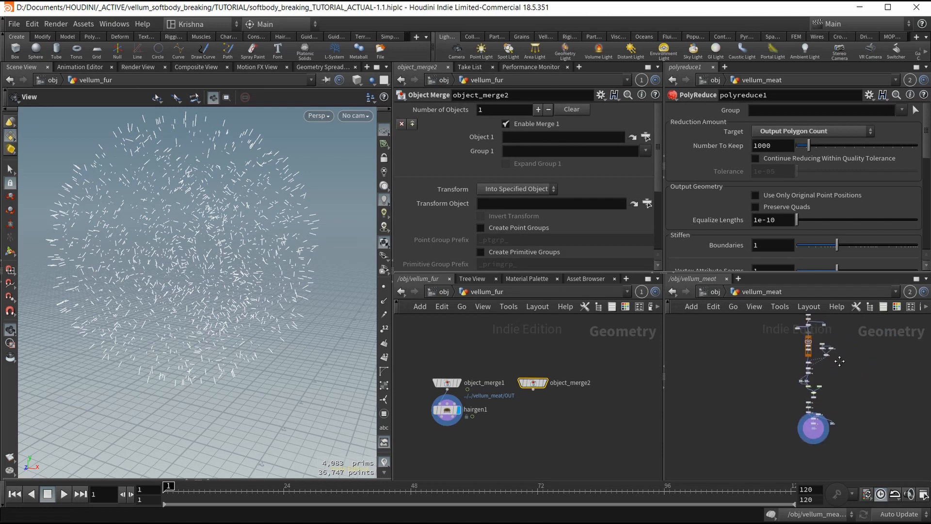
scroll(834, 374, "up", 8)
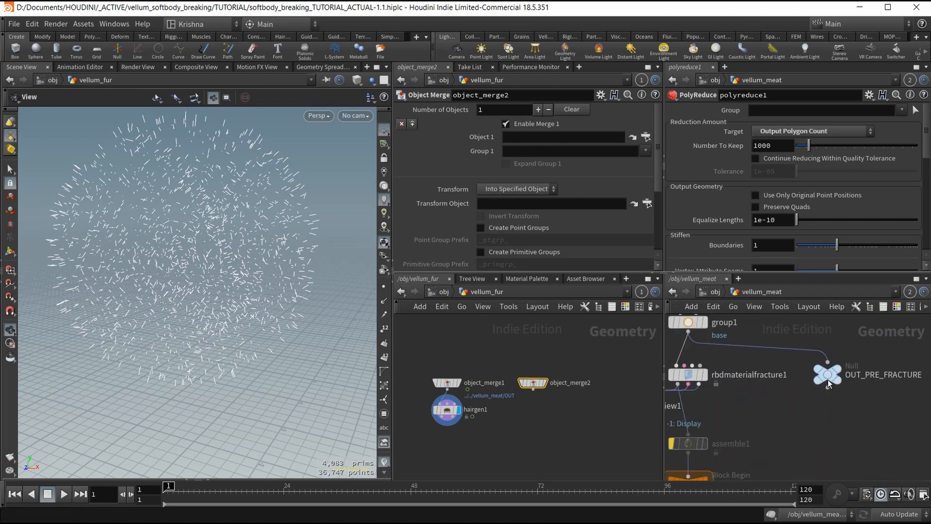
Point object_merge2 at vellum_meat's OUT_PRE_FRACTURE null and display the unfractured sphere.
left_click(828, 382)
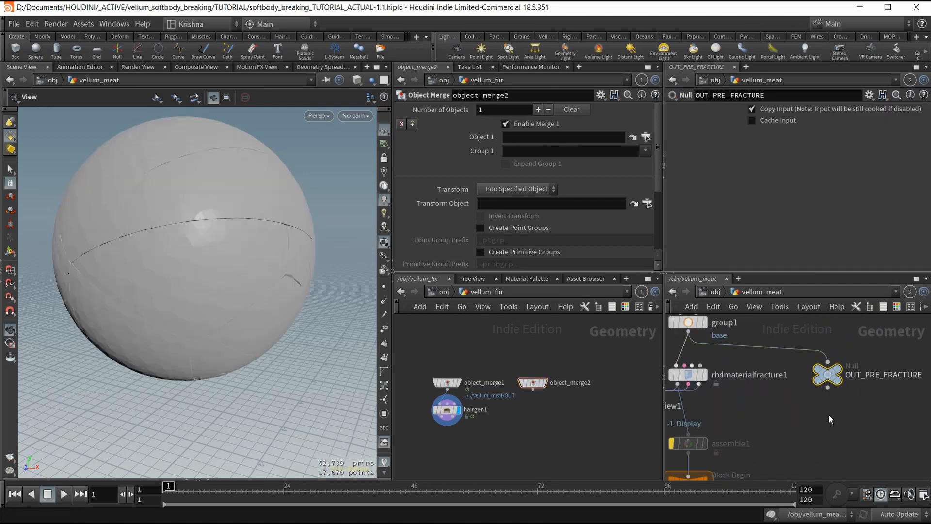
middle_click_drag(824, 411, 840, 432)
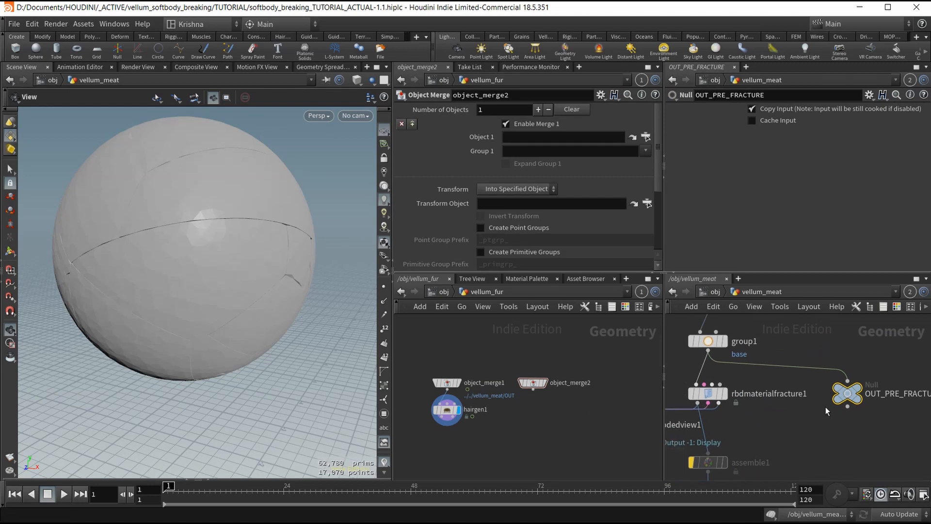
left_click_drag(846, 394, 536, 138)
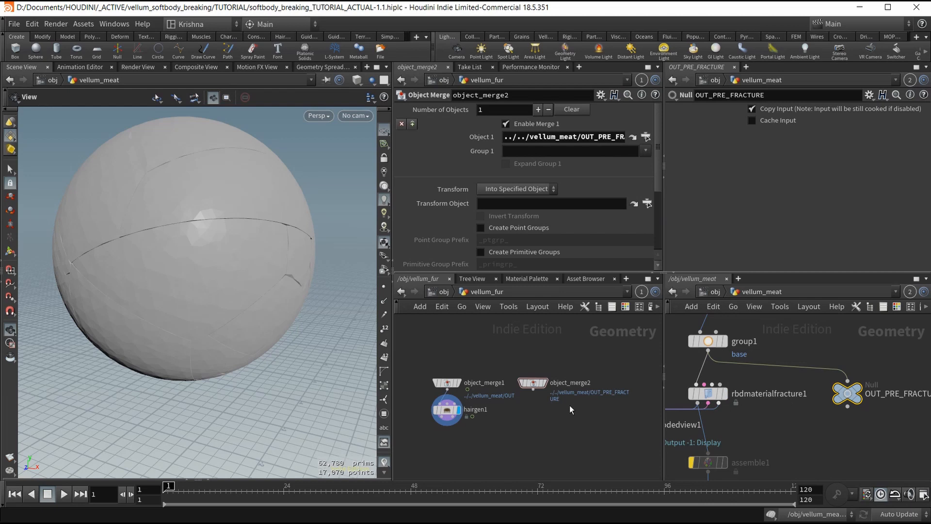
left_click_drag(571, 433, 519, 346)
left_click(545, 383)
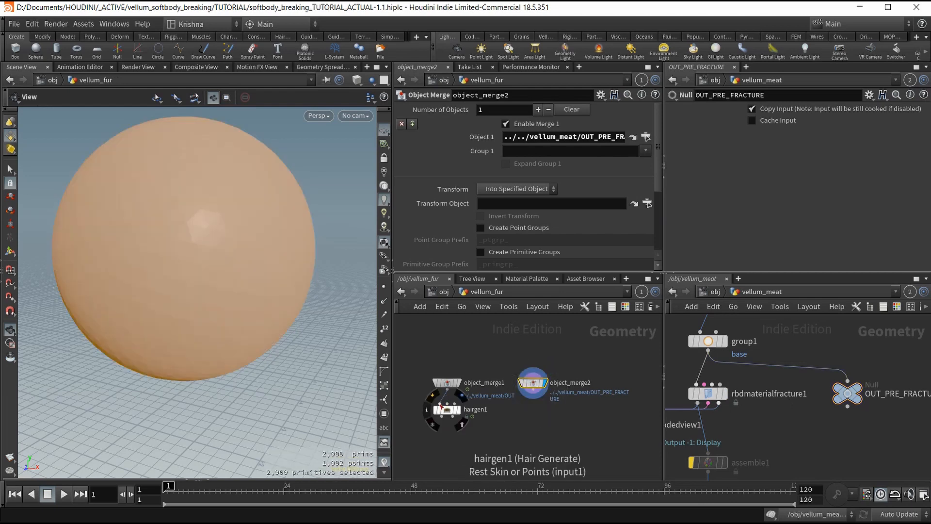
Wire object_merge2 into hairgen1's second input, display hairgen1 and move it beneath object_merge2.
left_click(440, 404)
left_click(533, 388)
left_click(457, 410)
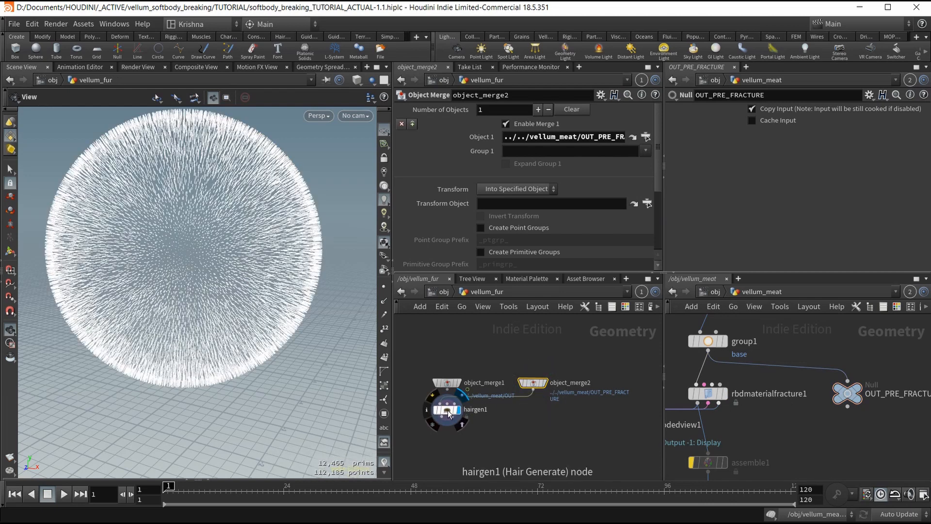
left_click_drag(449, 414, 535, 415)
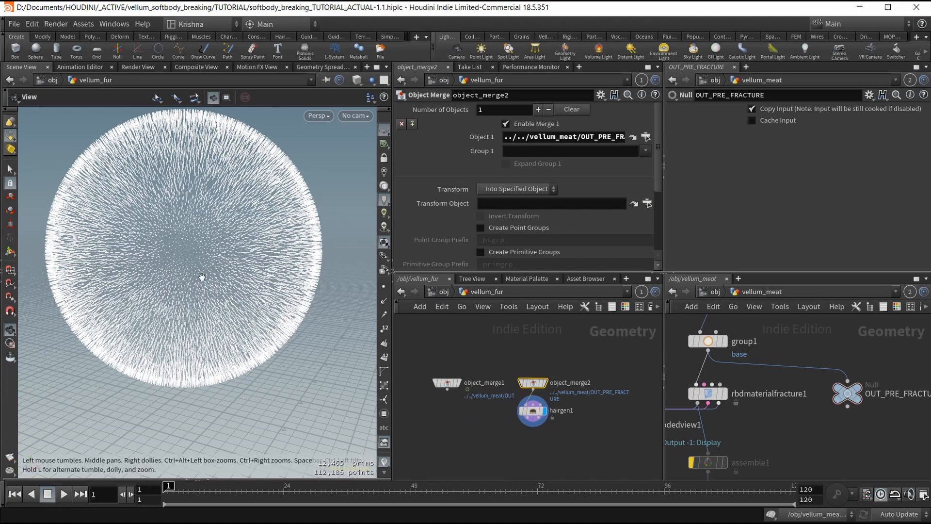
scroll(202, 276, "down", 5)
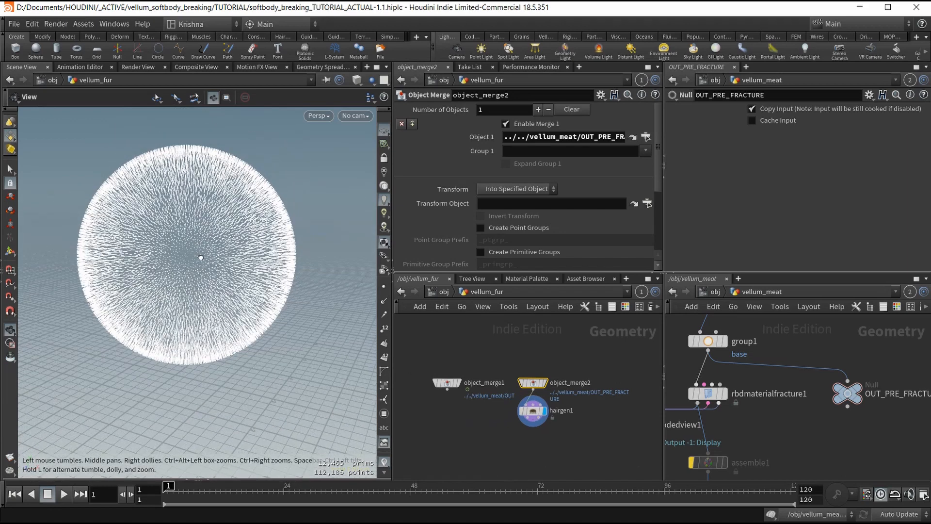
scroll(199, 211, "up", 5)
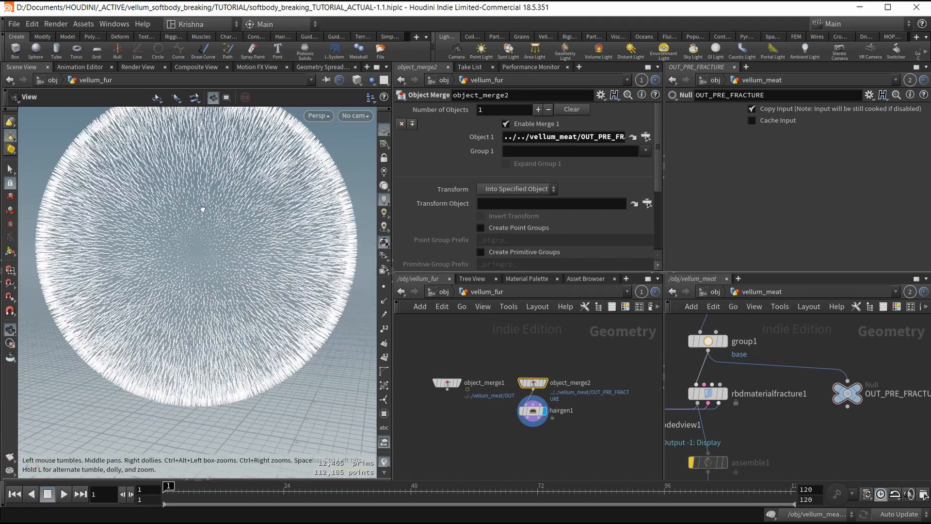
scroll(203, 209, "down", 2)
scroll(205, 231, "down", 3)
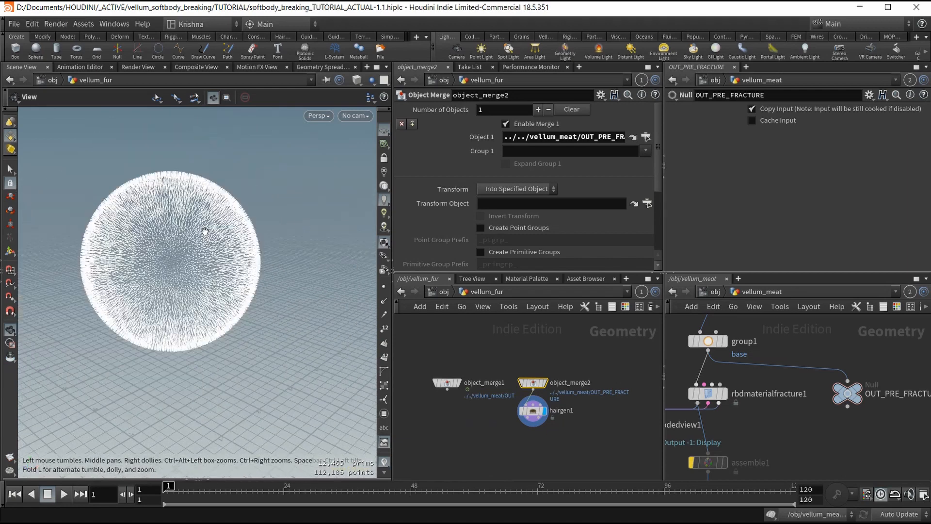
scroll(204, 231, "down", 2)
scroll(533, 399, "down", 3)
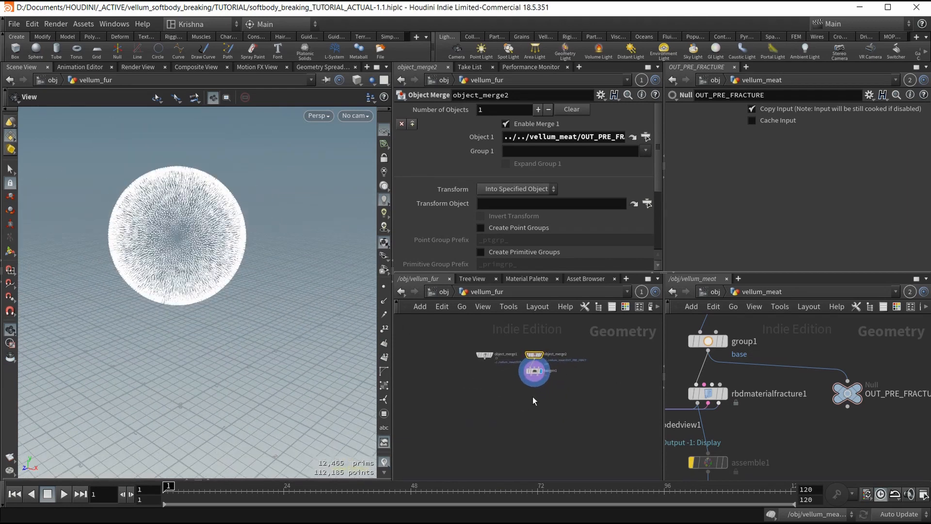
scroll(547, 384, "up", 1)
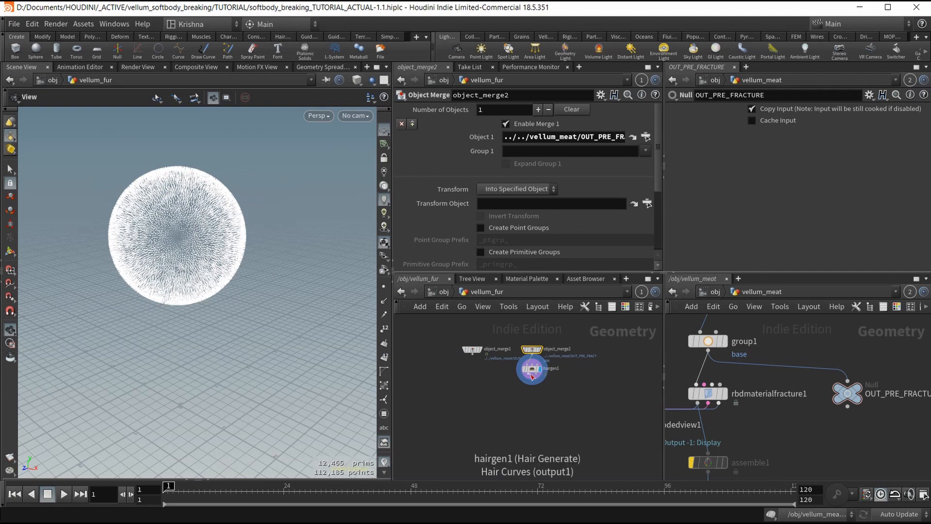
Add a For-Each Primitive loop below hairgen1 with a Group Create node inside.
key("Tab")
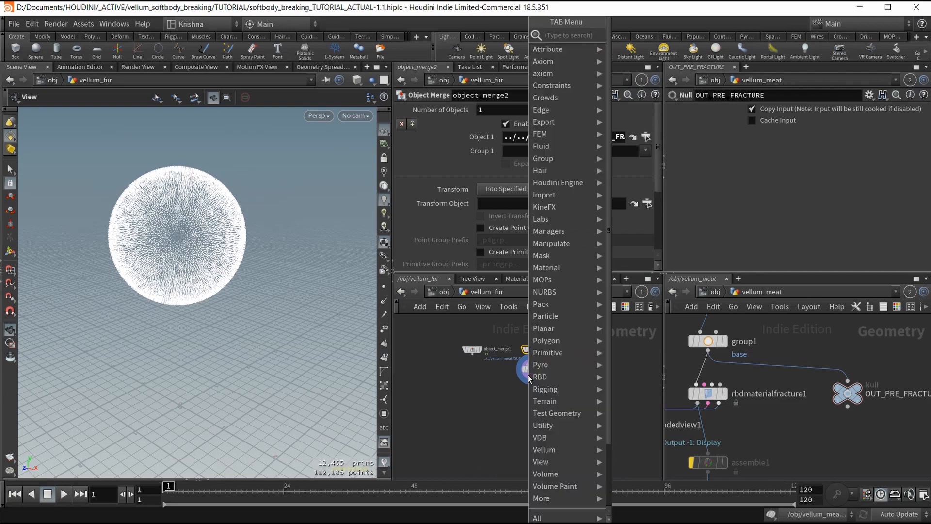
type("for each pr")
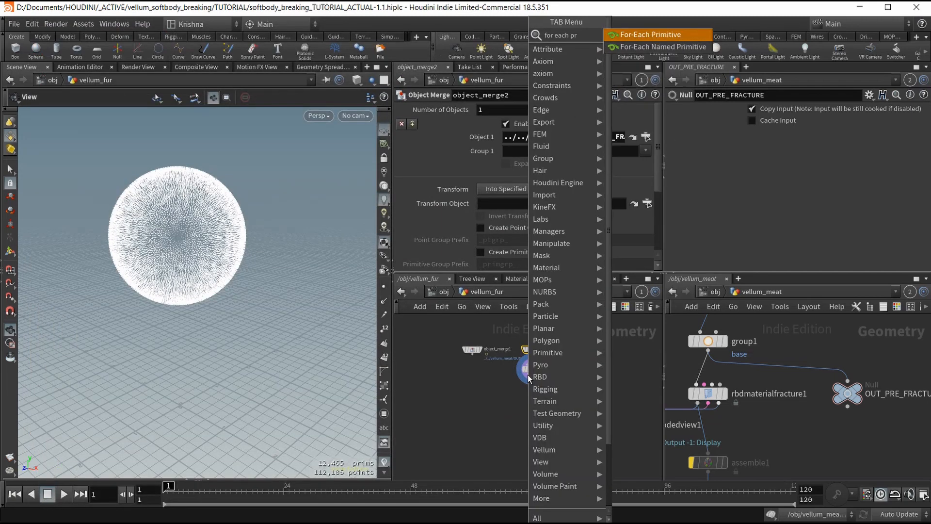
key("Return")
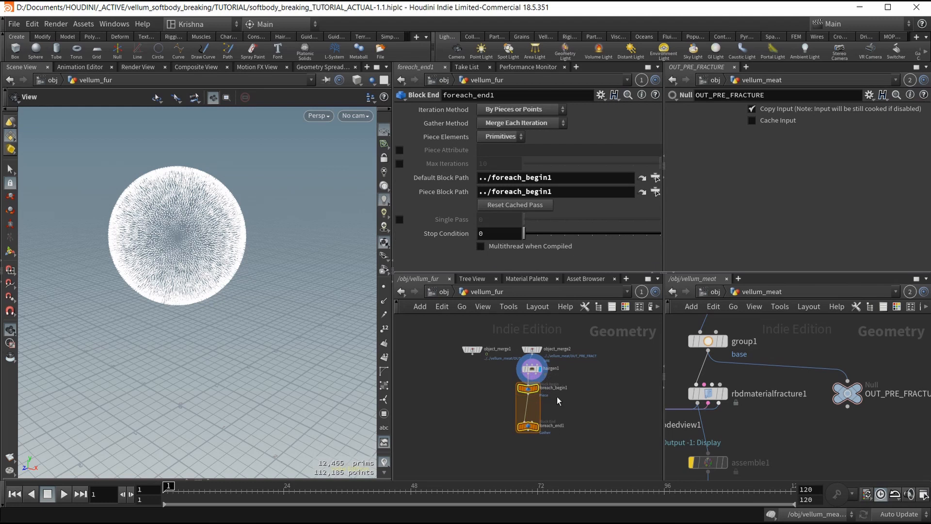
key("Tab")
type("group cre")
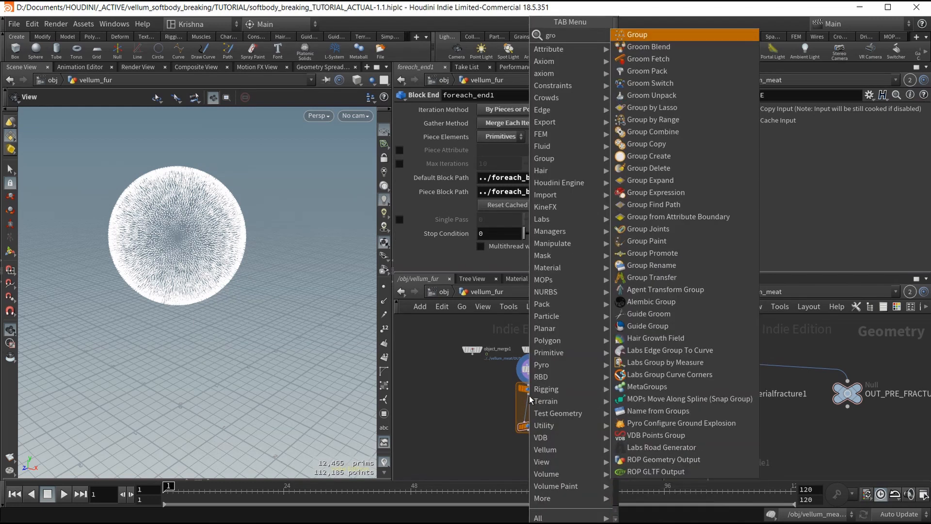
key("Return")
key("Return")
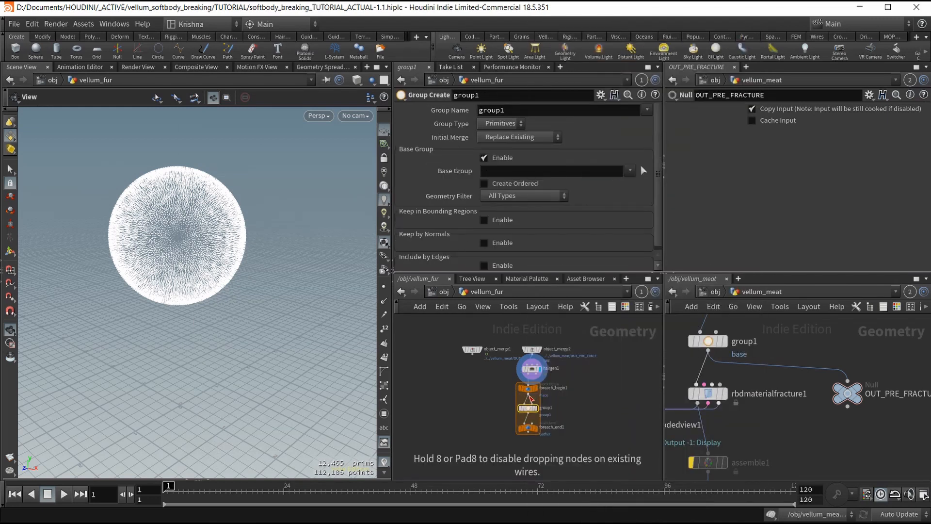
Set group1 to a Points group named hairpins with base group 0.
double_click(503, 110)
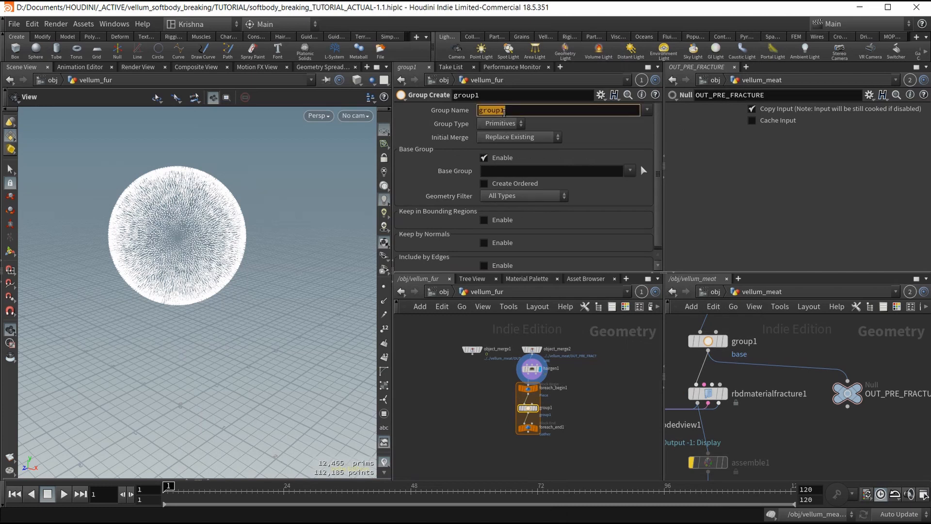
type("pi")
type("irpins")
key("Return")
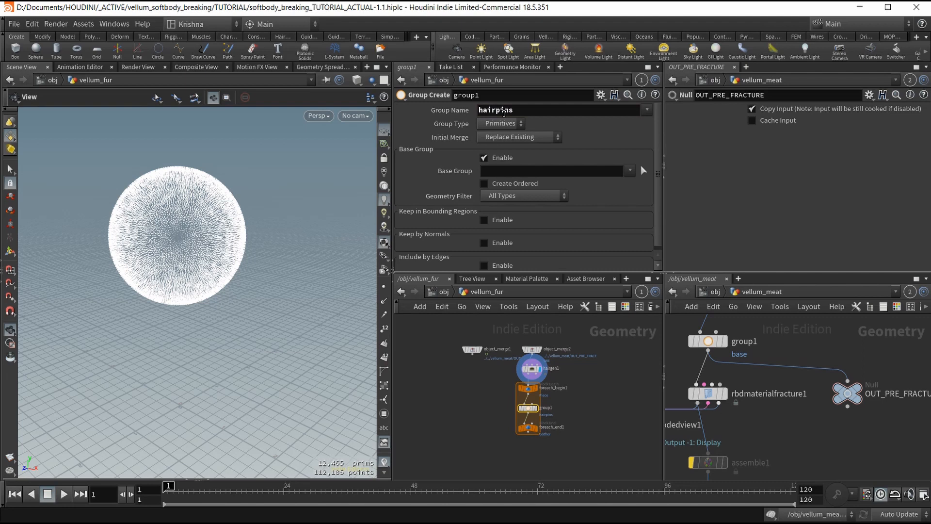
left_click(490, 127)
left_click(494, 147)
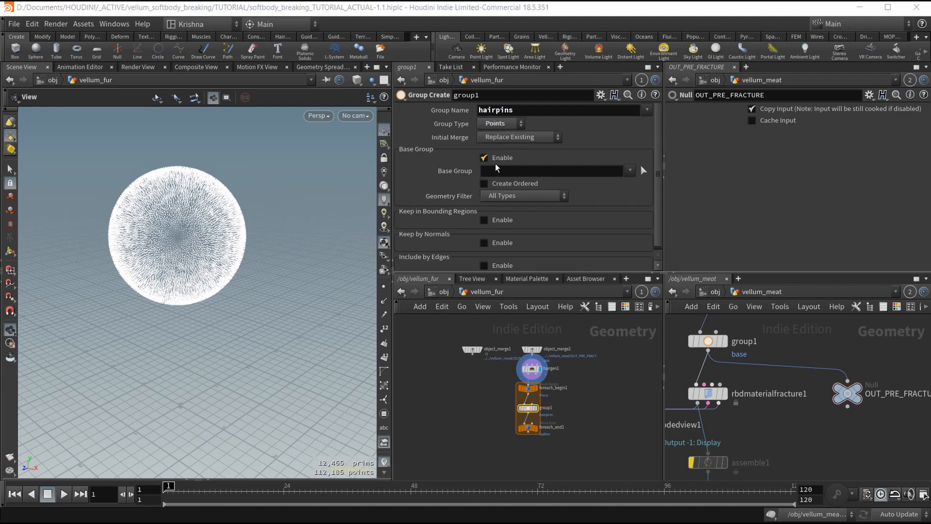
left_click(502, 172)
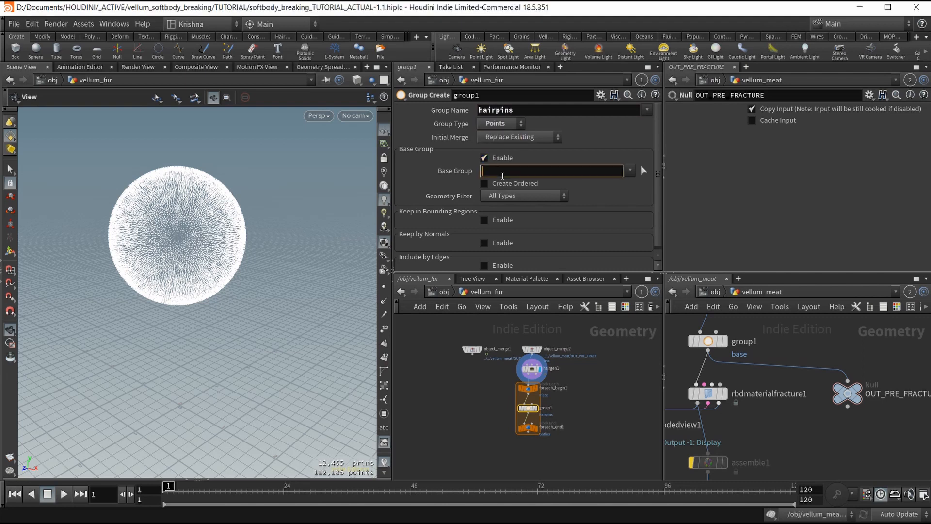
type("0")
key("Return")
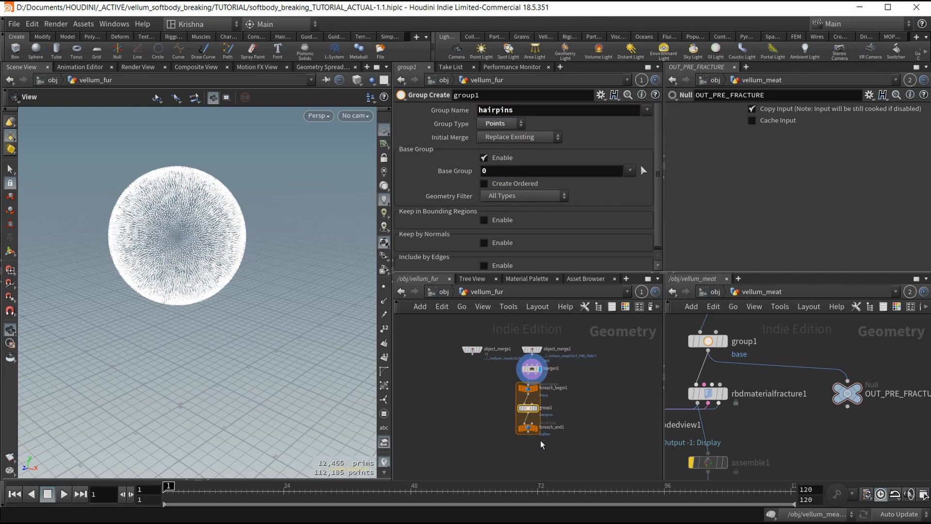
Show the fur's points in the viewport to check the hairpins group, then hide them.
mouse_move(538, 433)
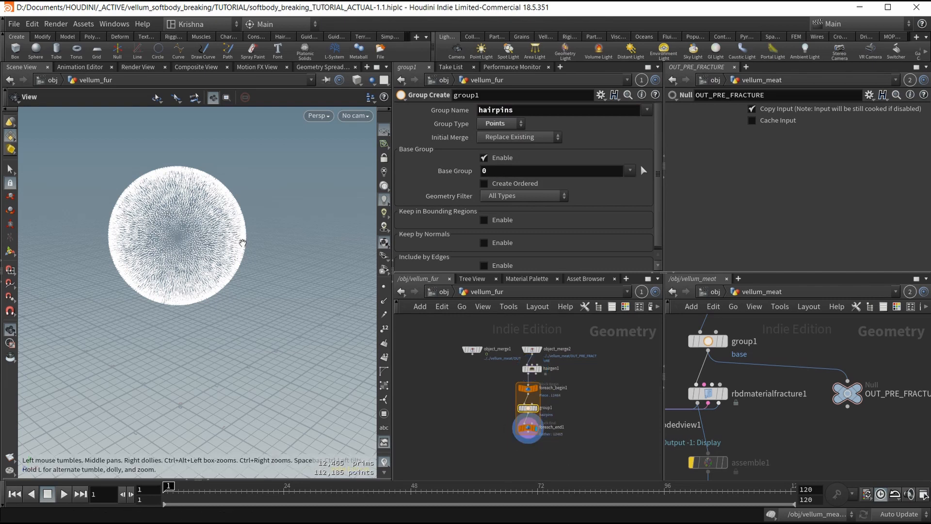
scroll(166, 216, "up", 5)
middle_click_drag(204, 220, 200, 221)
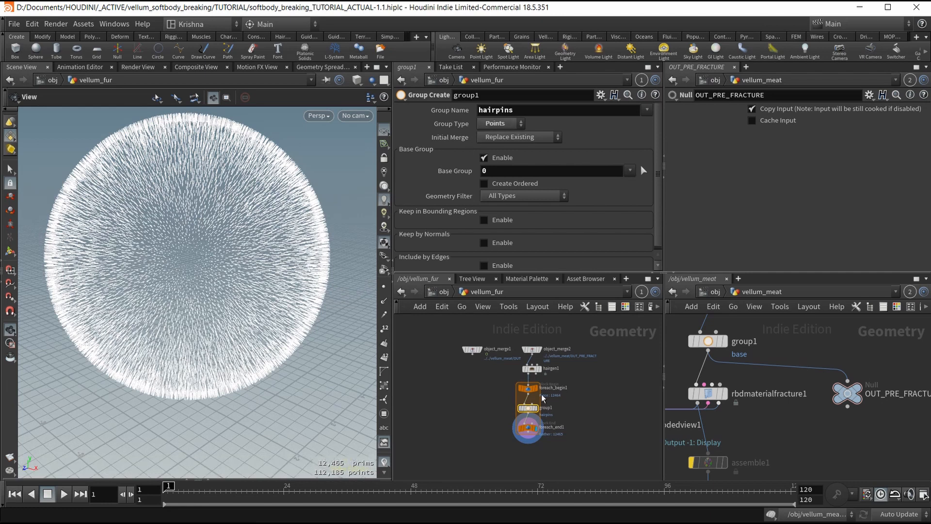
left_click(384, 287)
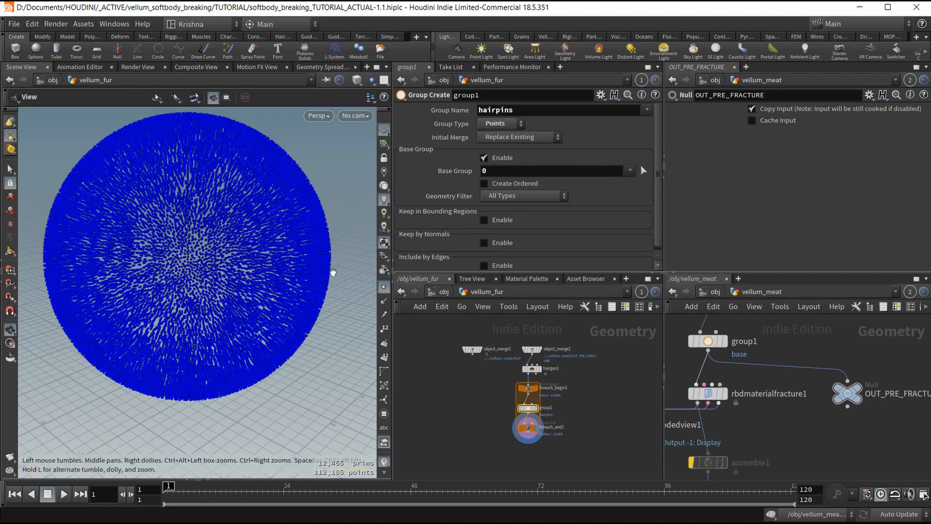
mouse_move(244, 231)
left_mouse_down()
mouse_move(266, 216)
mouse_move(245, 221)
left_mouse_up()
scroll(193, 253, "up", 10)
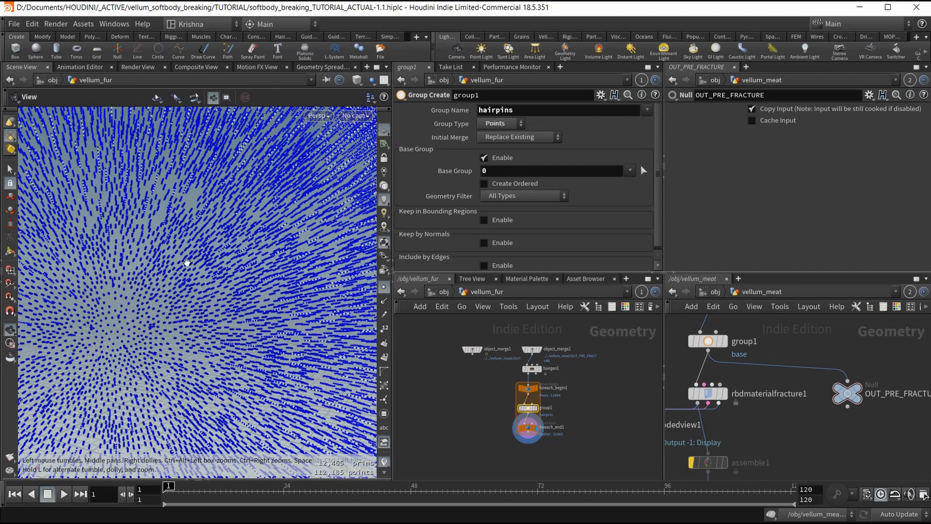
scroll(187, 263, "down", 2)
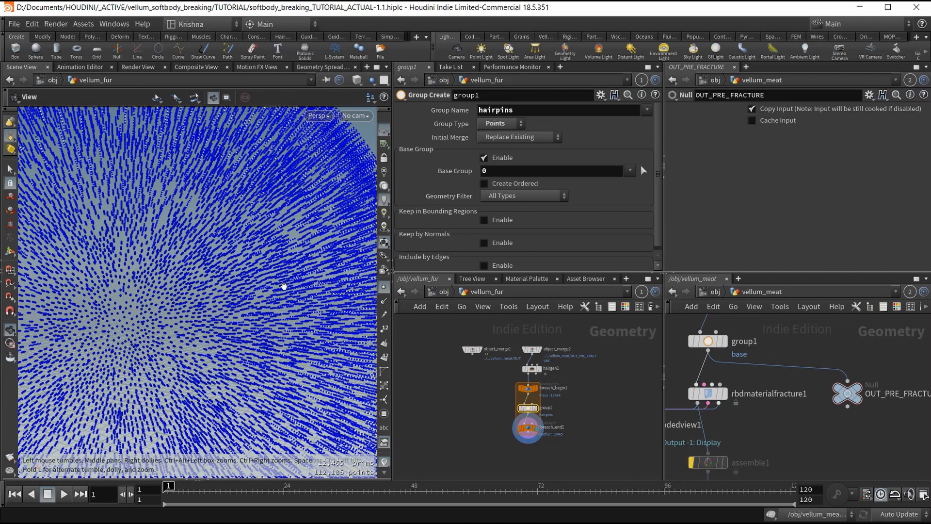
left_click(384, 287)
scroll(137, 245, "down", 5)
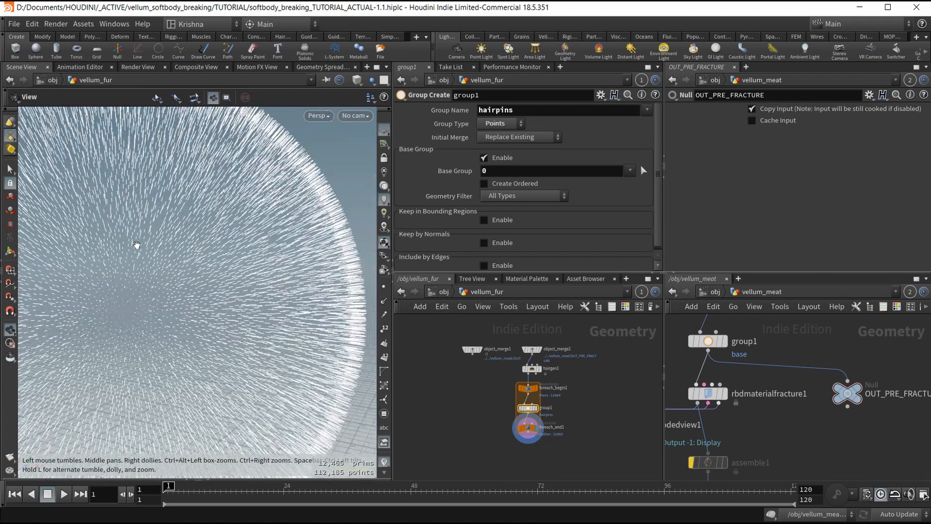
scroll(155, 257, "down", 8)
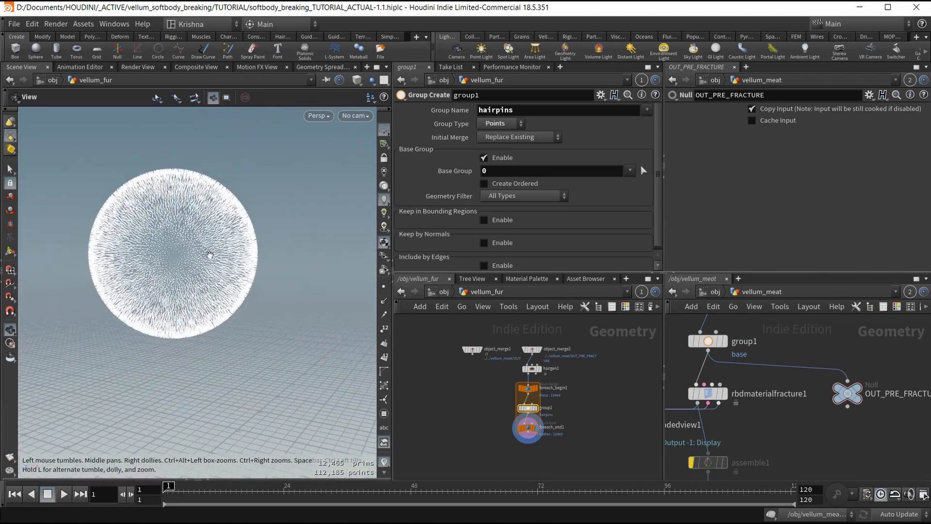
middle_click_drag(484, 431, 470, 425)
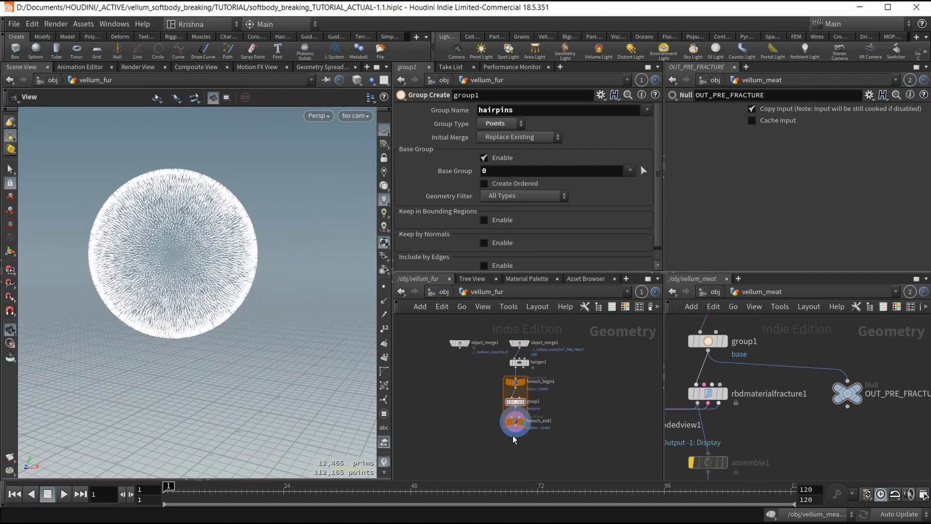
Add a Null named OUT below foreach_end1 and set its display flag.
key("Tab")
type("null")
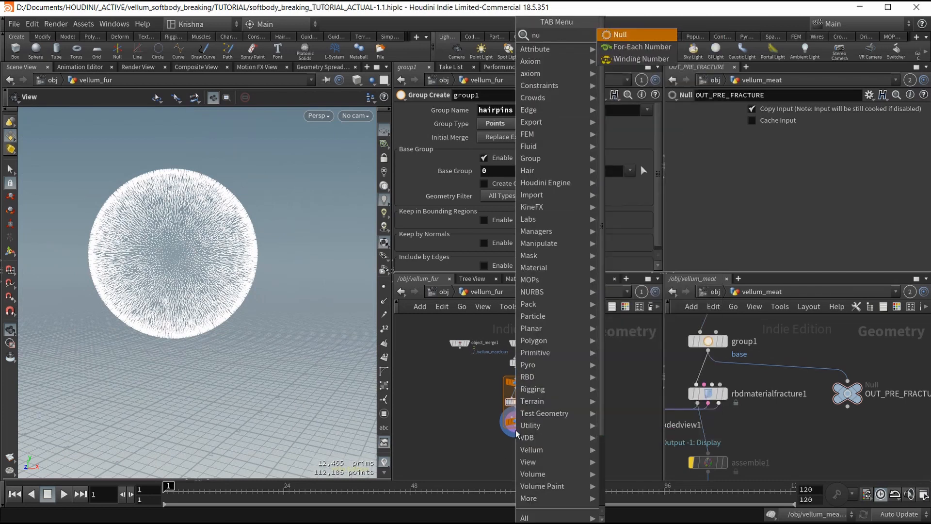
key("Return")
left_click(516, 432)
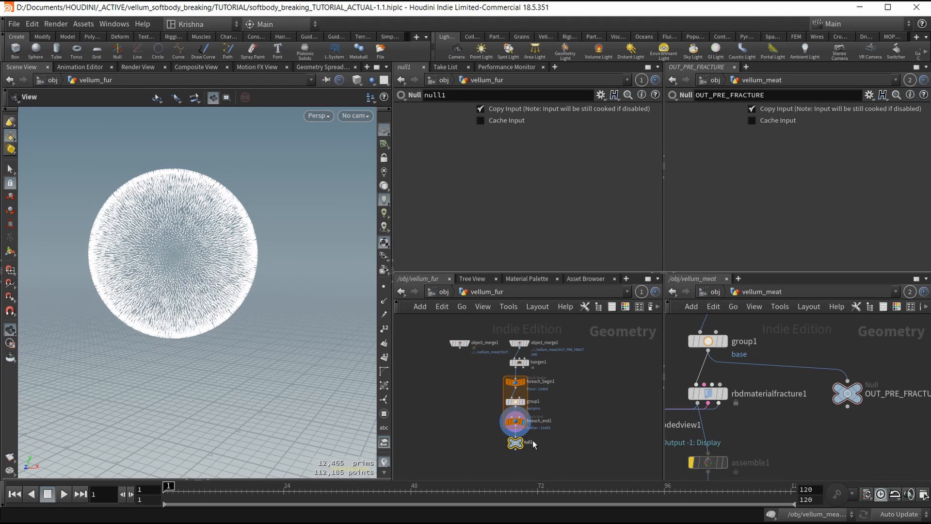
double_click(530, 442)
key("Return")
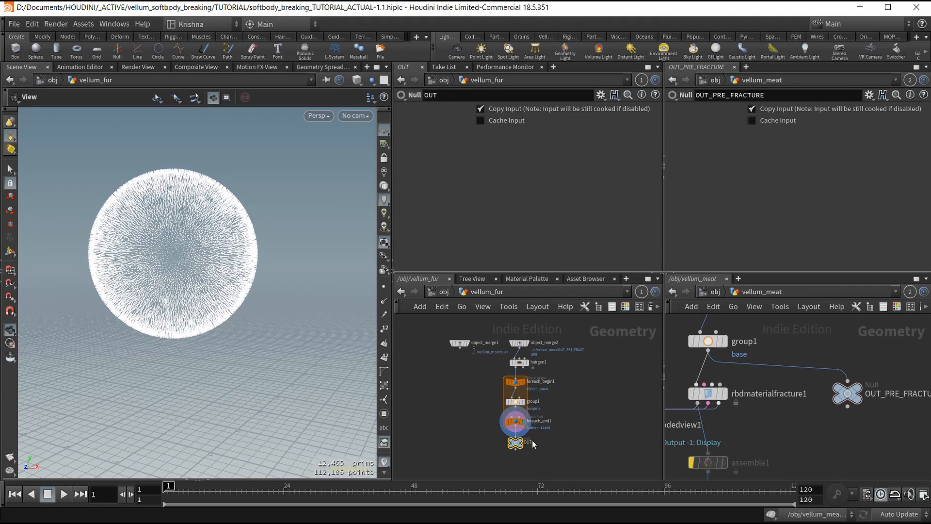
left_click(522, 441)
middle_click_drag(576, 451, 535, 448)
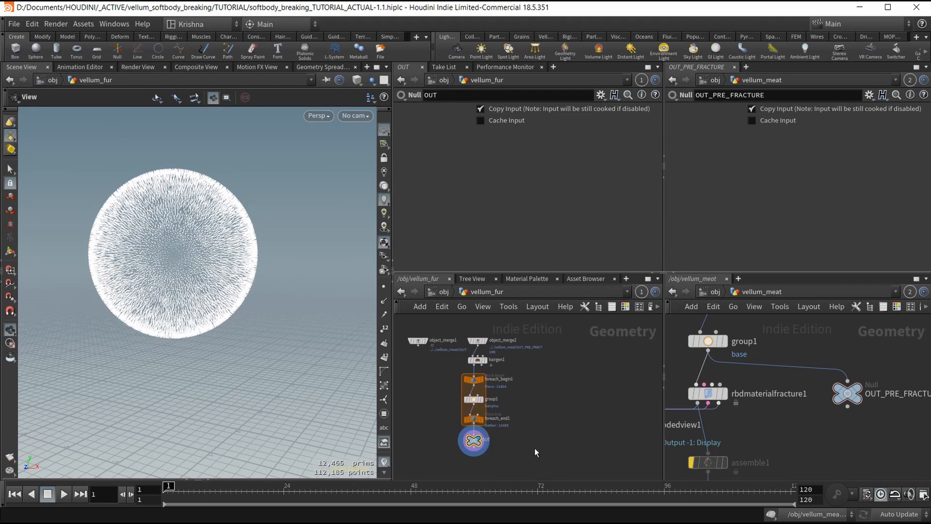
Add a DOP Network beside OUT and name it fur_sim.
key("Tab")
type("dop n")
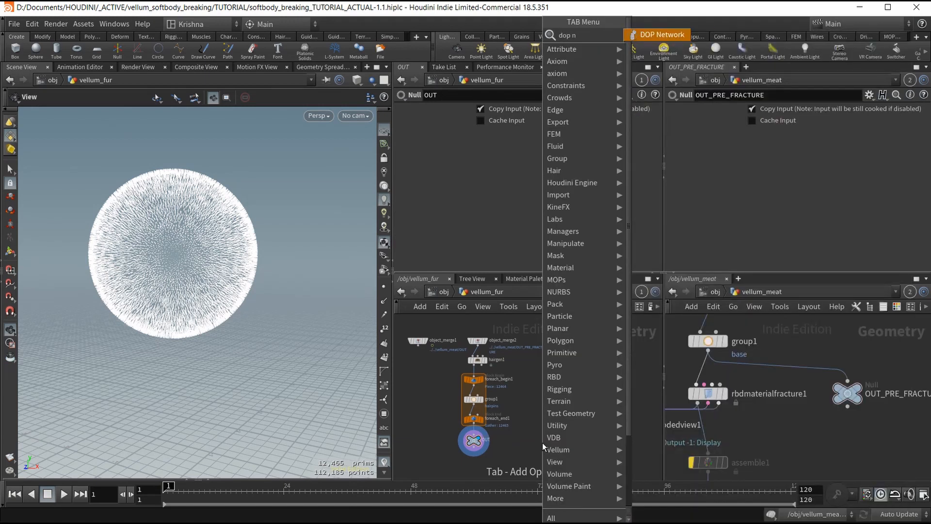
key("Return")
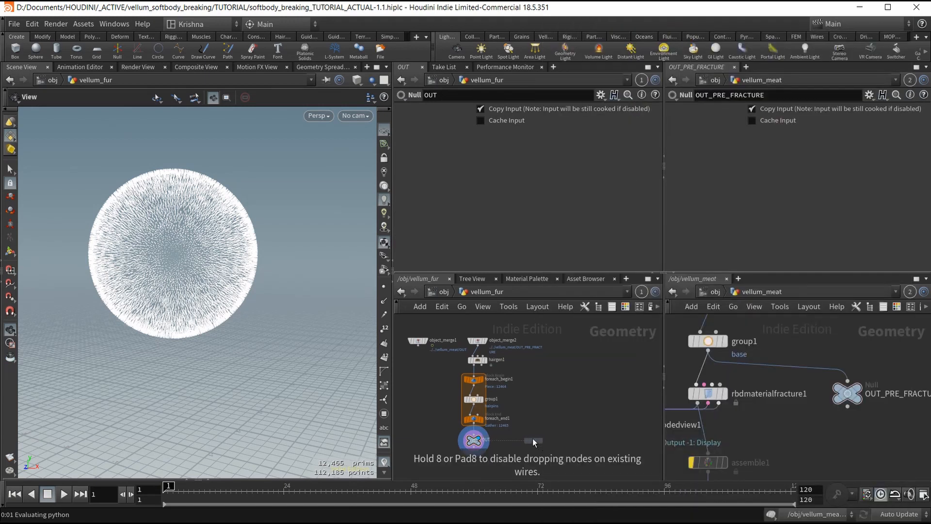
left_click(542, 442)
double_click(550, 440)
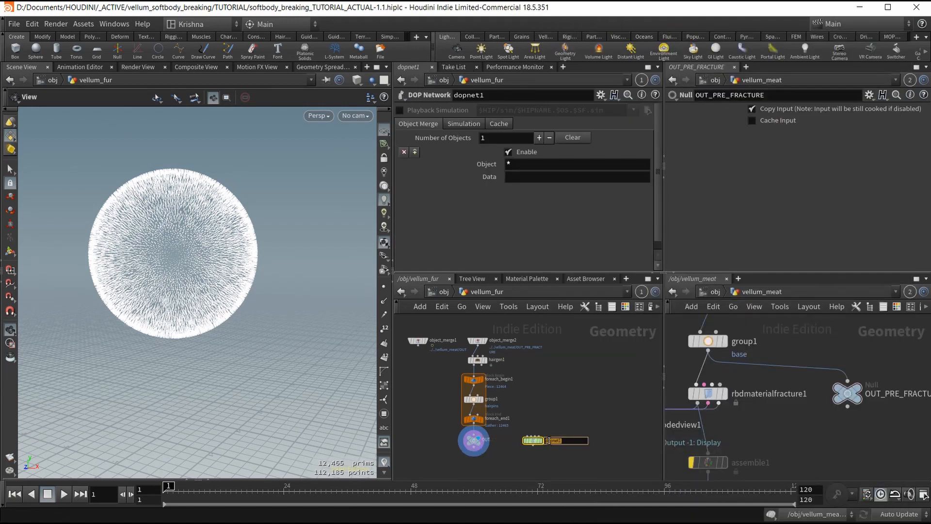
type("fur_sim")
key("Return")
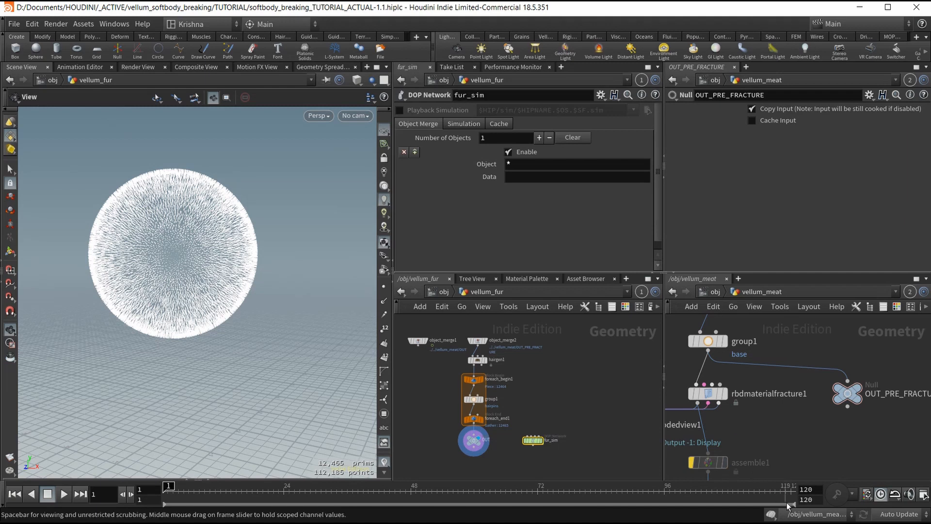
Make fur_sim the active simulation and save the scene.
left_click(795, 515)
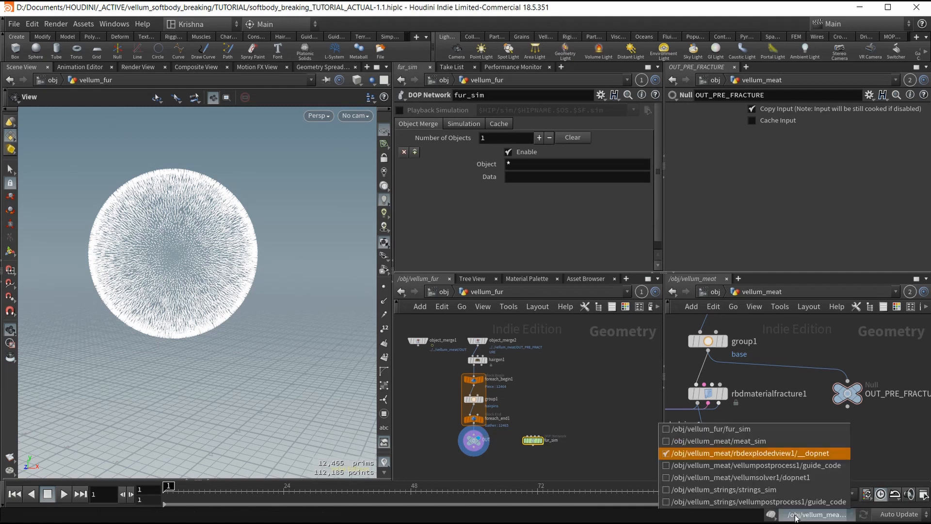
left_click(750, 430)
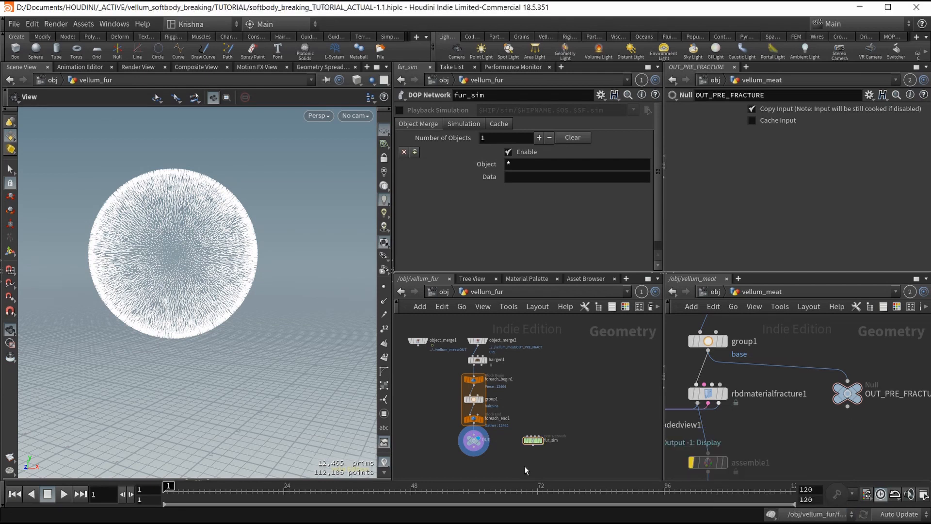
key("ctrl+s")
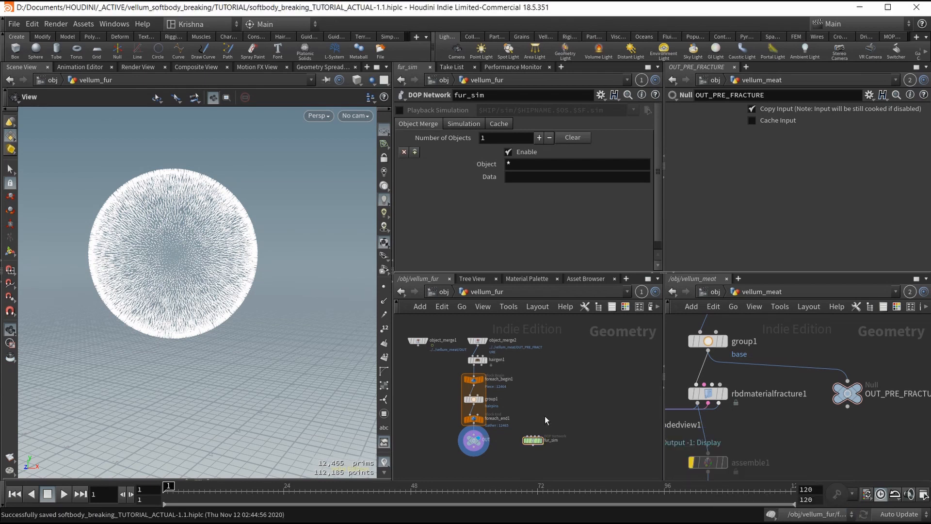
left_click(544, 39)
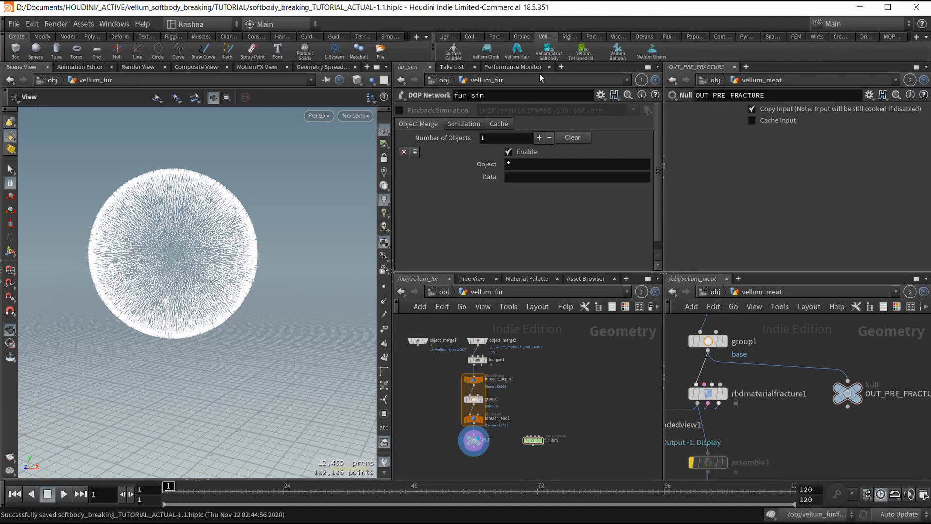
Apply Vellum Hair to the OUT fur, creating hair_constraints with GEO and CON nulls, and save.
left_click(522, 58)
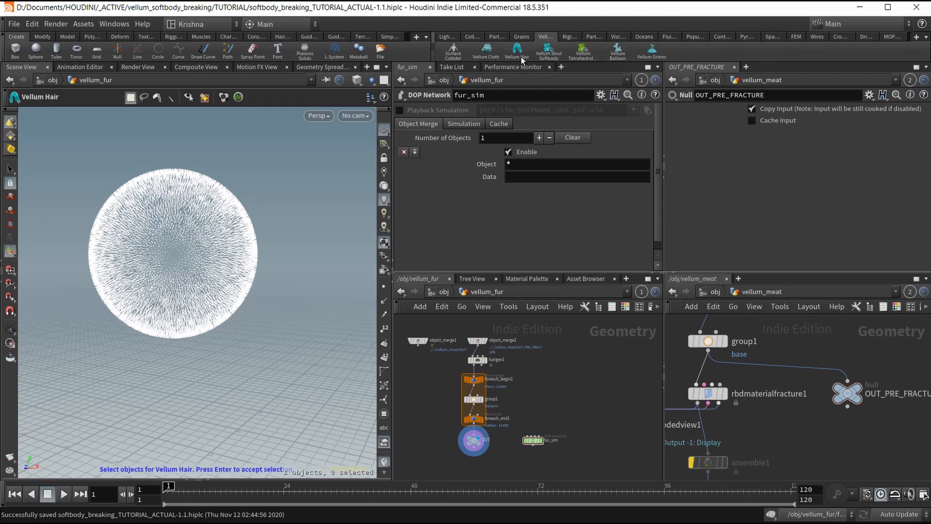
left_click(473, 440)
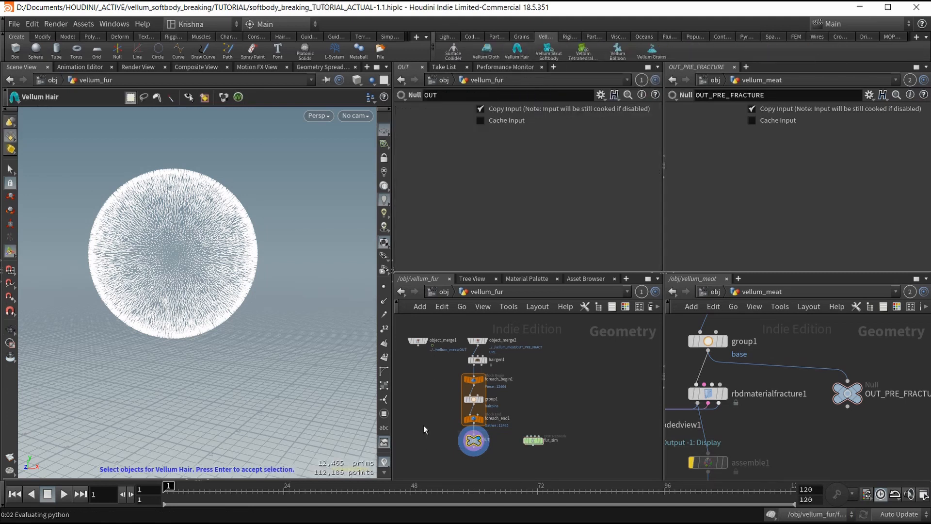
left_click(201, 279)
key("Return")
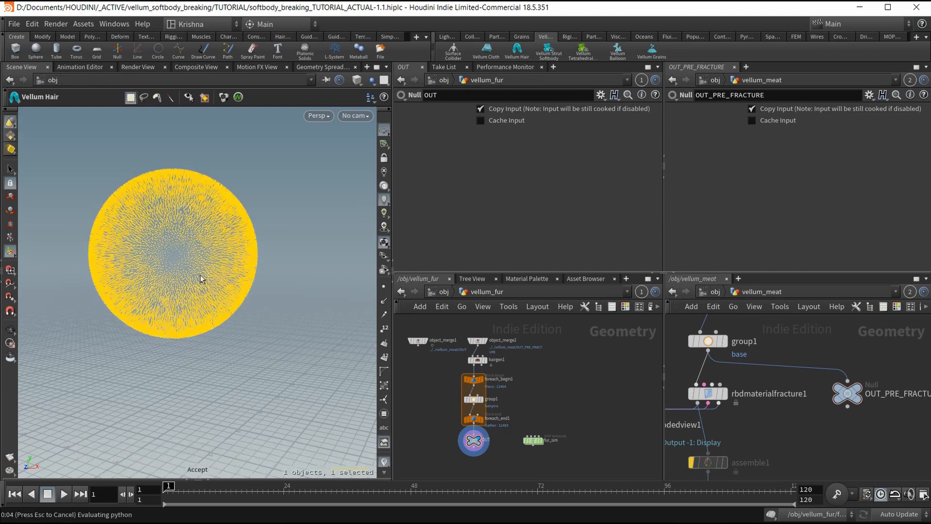
key("ctrl+s")
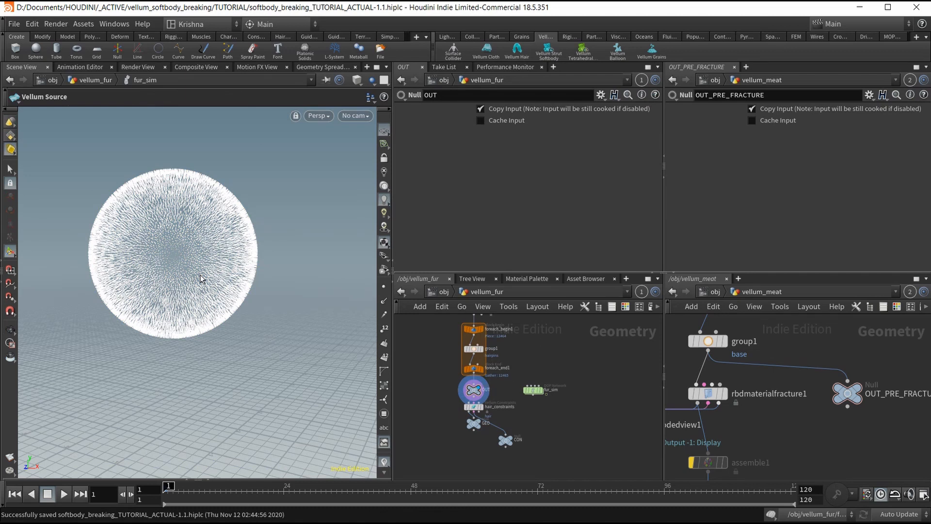
key("Escape")
scroll(203, 253, "down", 3)
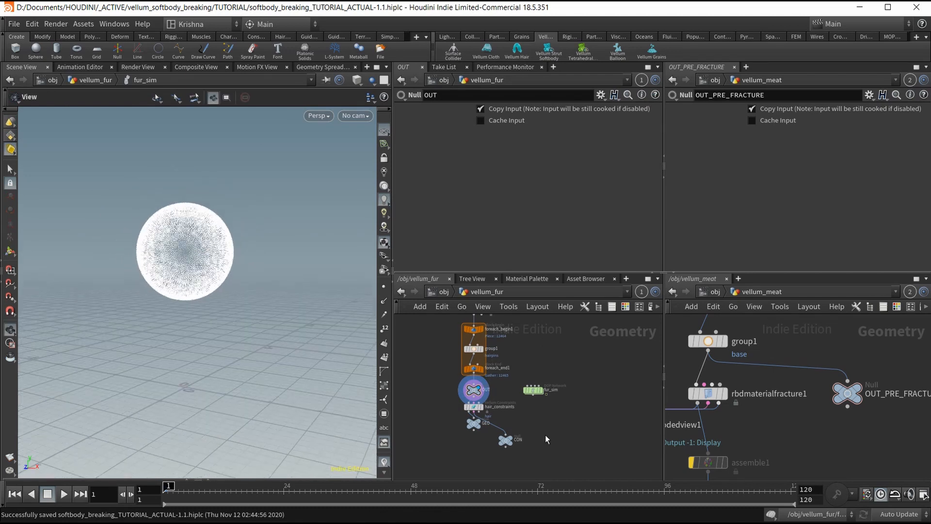
left_click(472, 423)
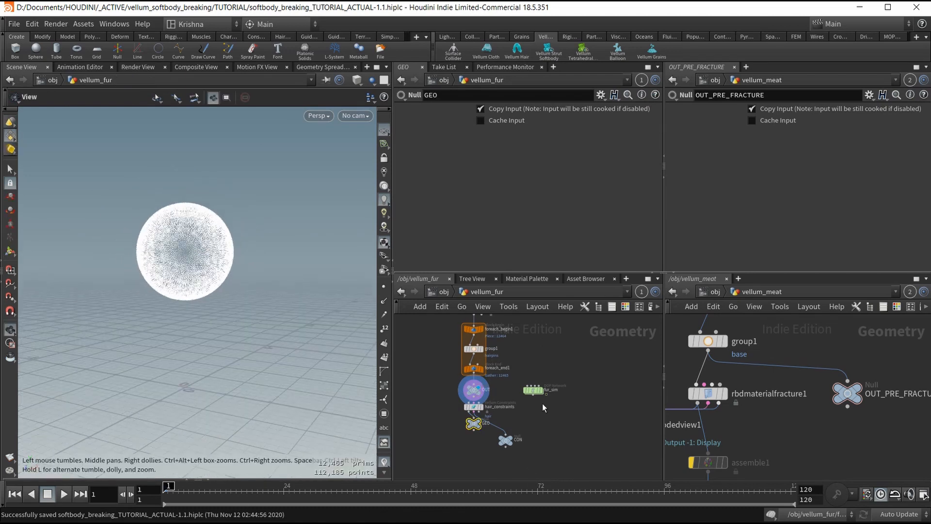
Inside fur_sim, tidy the layout and add a Gravity Force below merge1.
double_click(534, 389)
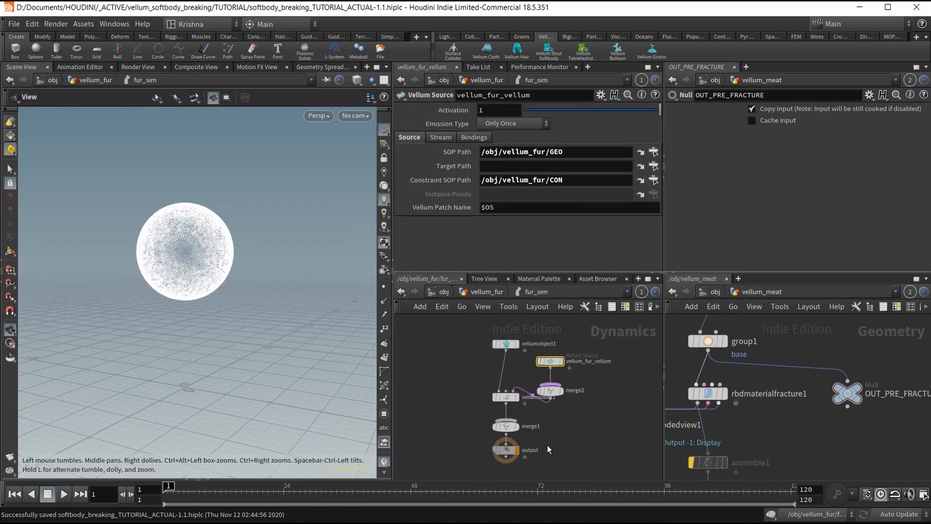
key("l")
left_click(484, 292)
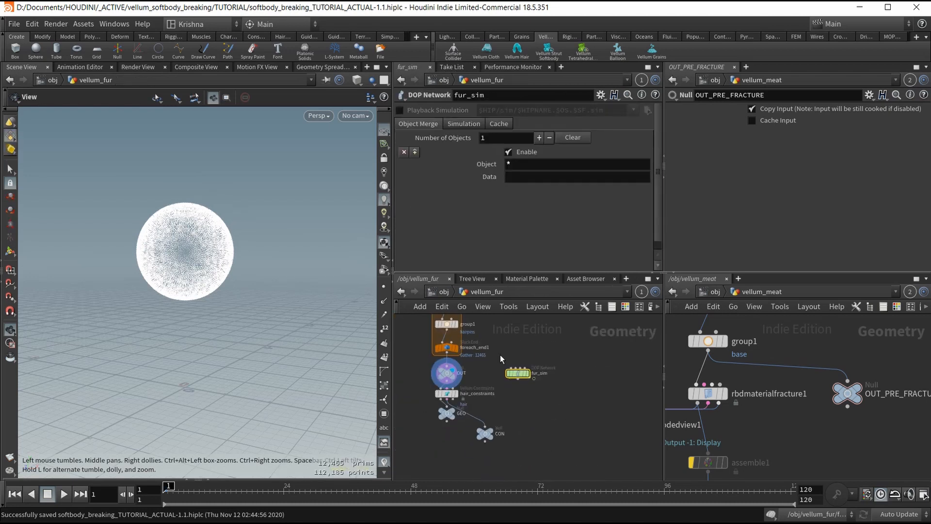
double_click(555, 378)
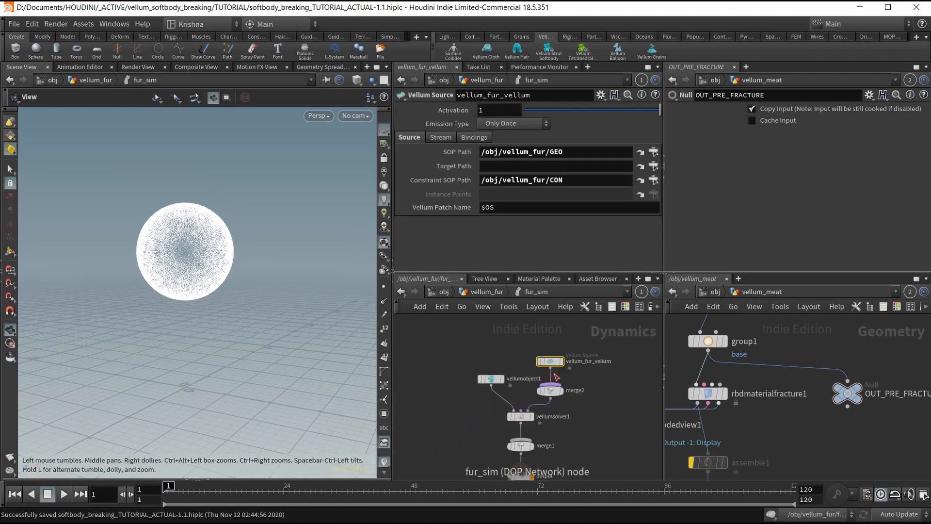
key("Tab")
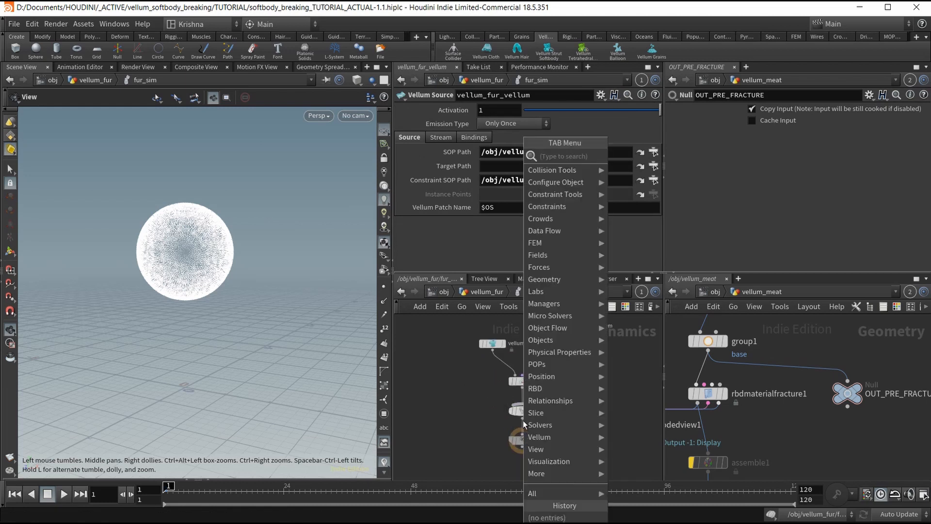
type("grav")
key("Return")
left_click(523, 420)
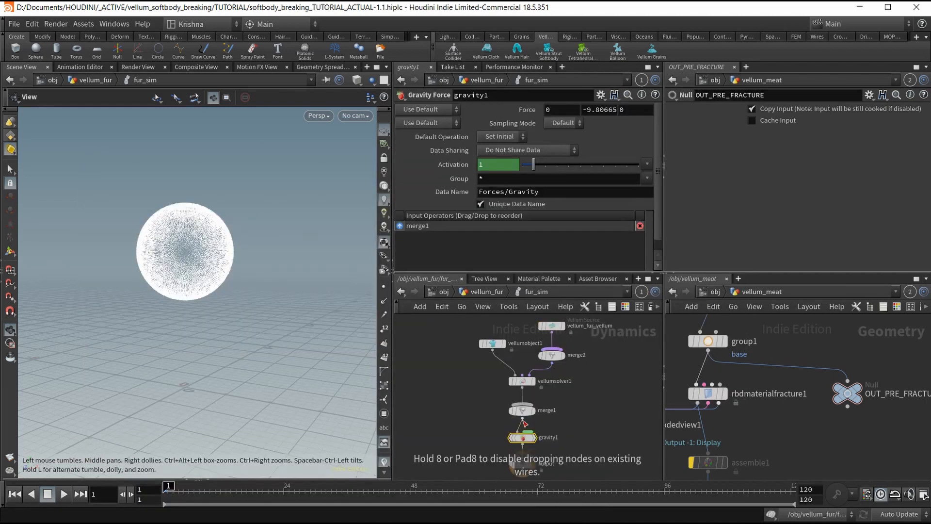
Back in vellum_fur, move the GEO null further below hair_constraints.
left_click(484, 291)
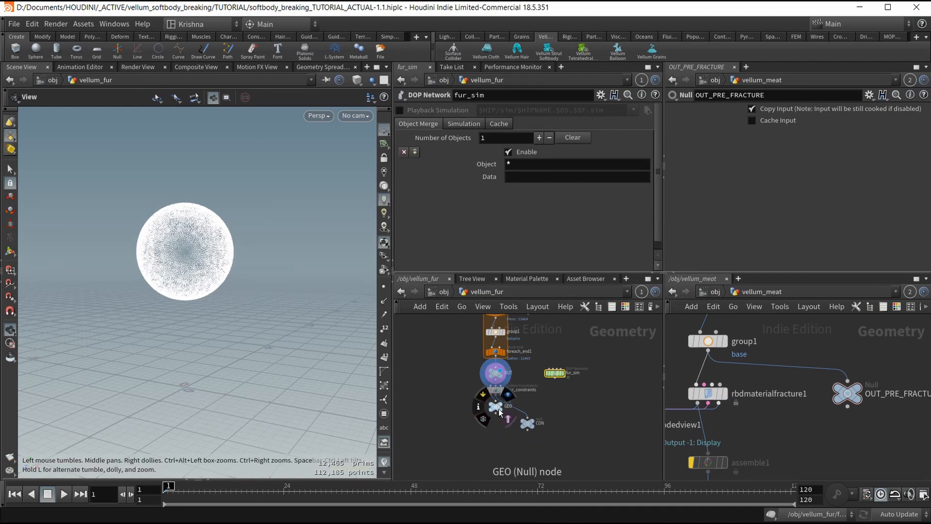
scroll(494, 405, "up", 2)
left_click_drag(497, 407, 493, 433)
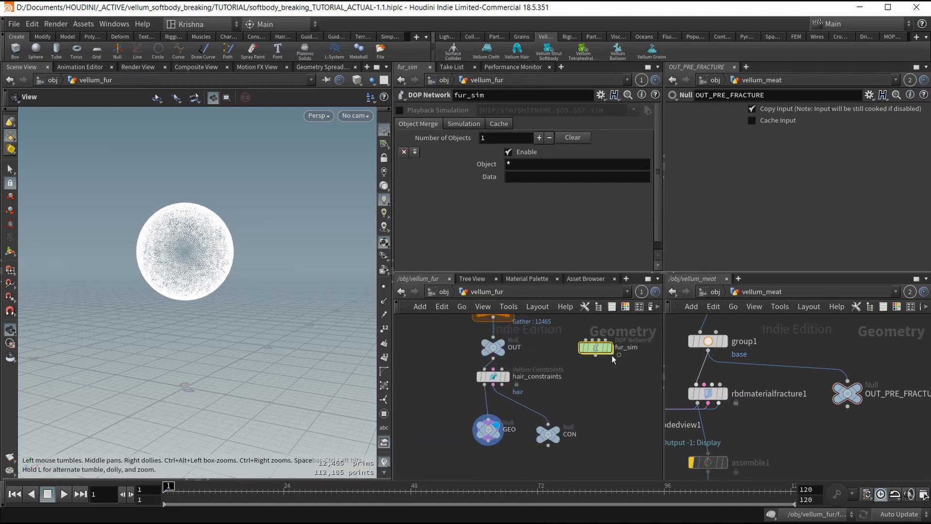
Copy the six-node import and post-process chain from the hair_vellum network.
left_click(716, 292)
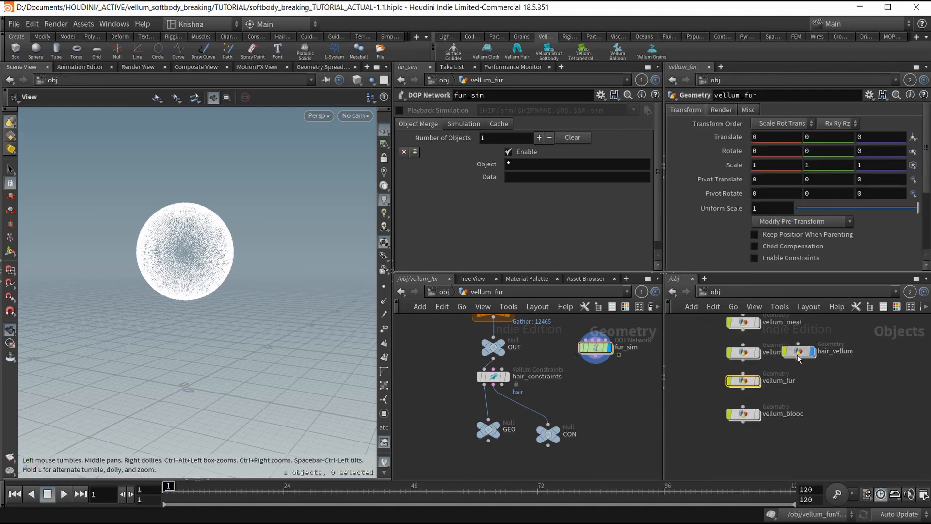
double_click(814, 351)
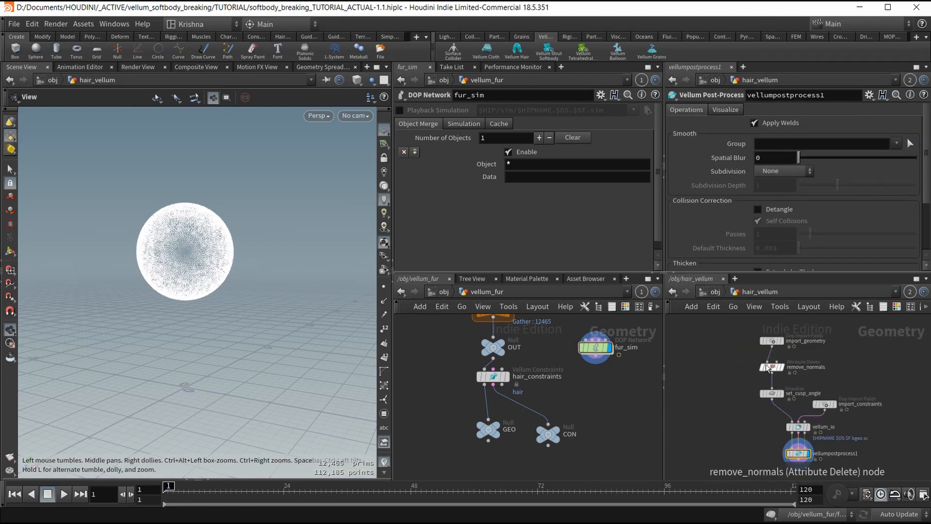
left_click_drag(850, 479, 850, 479)
key("ctrl+c")
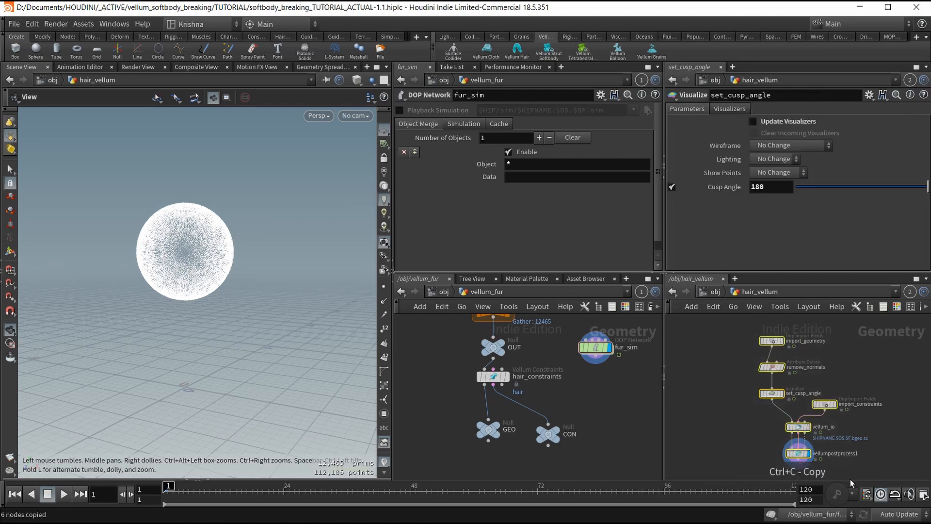
Paste the chain into vellum_fur below GEO and CON, select vellumpostprocess1, and save.
scroll(533, 403, "down", 3)
middle_click_drag(555, 449, 532, 384)
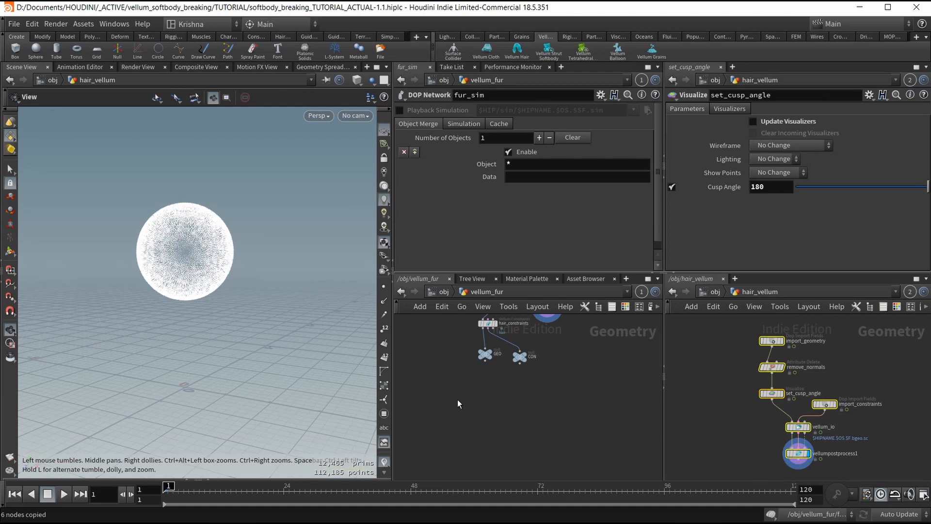
left_click(502, 415)
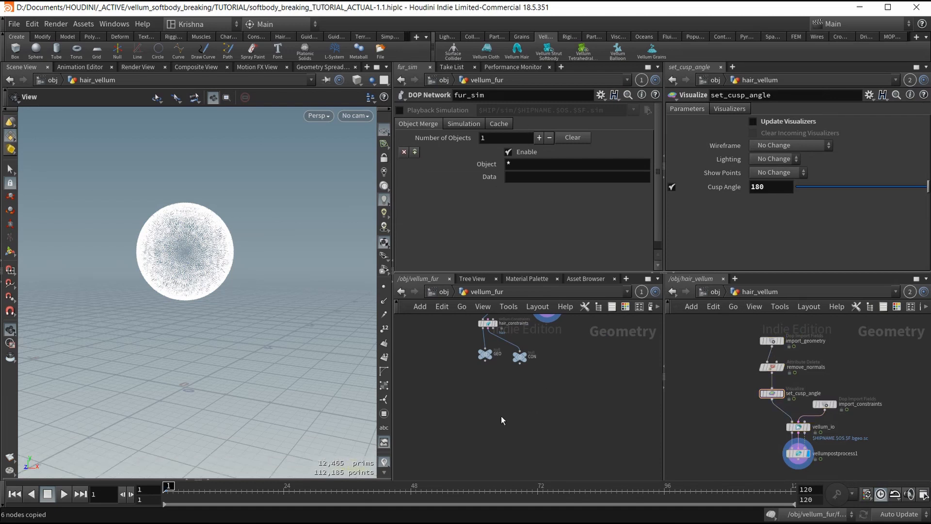
key("ctrl+v")
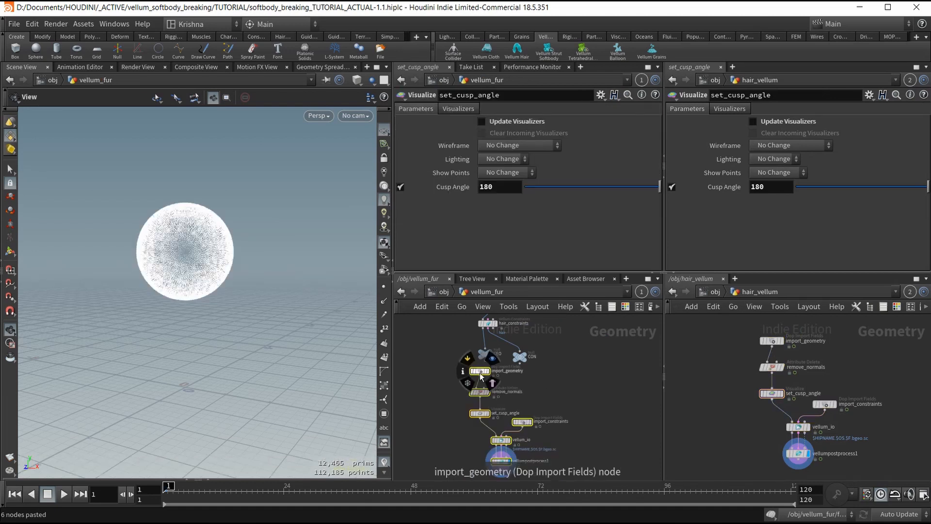
left_click(574, 422)
middle_click_drag(574, 422, 568, 387)
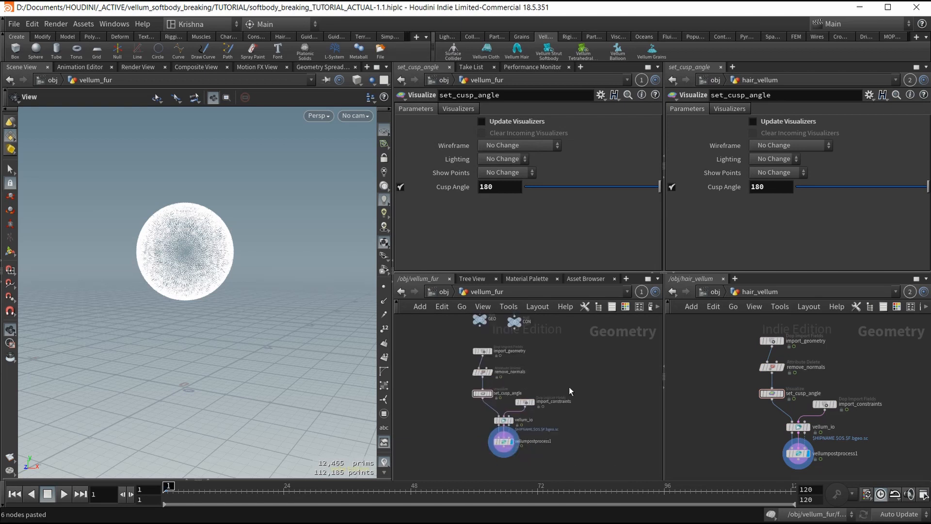
left_click(513, 439)
key("ctrl+s")
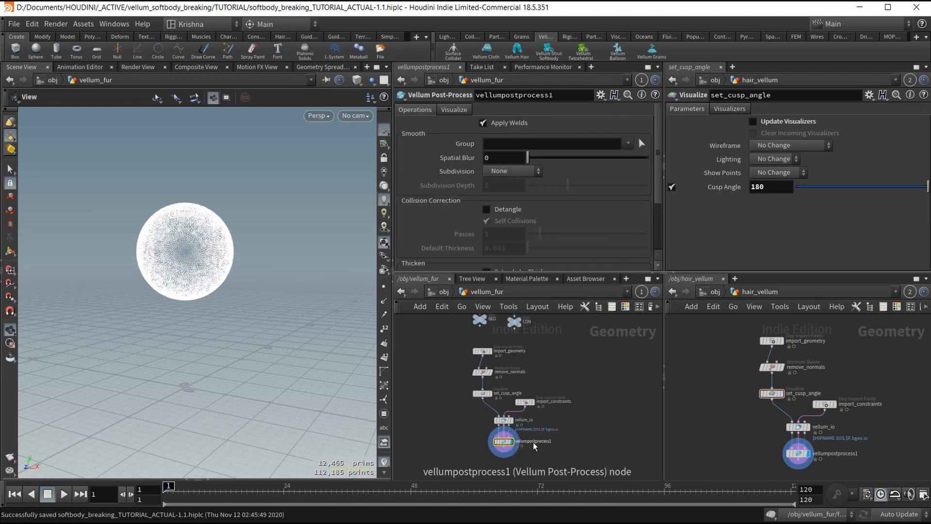
Play the fur simulation to frame 17, then rewind to frame 1.
left_click_drag(147, 297, 180, 293)
mouse_move(180, 293)
right_mouse_down()
mouse_move(170, 287)
mouse_move(184, 298)
right_mouse_up()
left_click_drag(184, 297, 184, 300)
middle_click_drag(185, 300, 212, 300)
left_click_drag(212, 299, 207, 299)
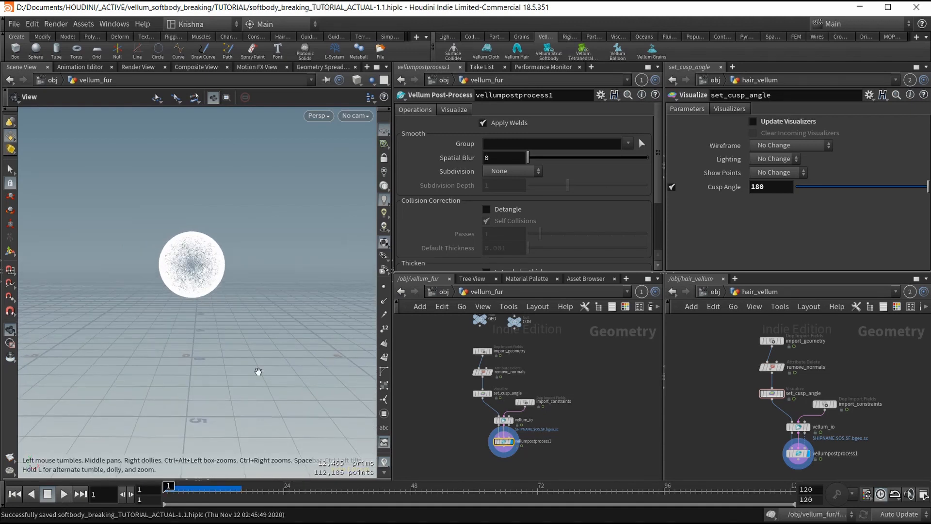
left_click(63, 494)
left_click(51, 494)
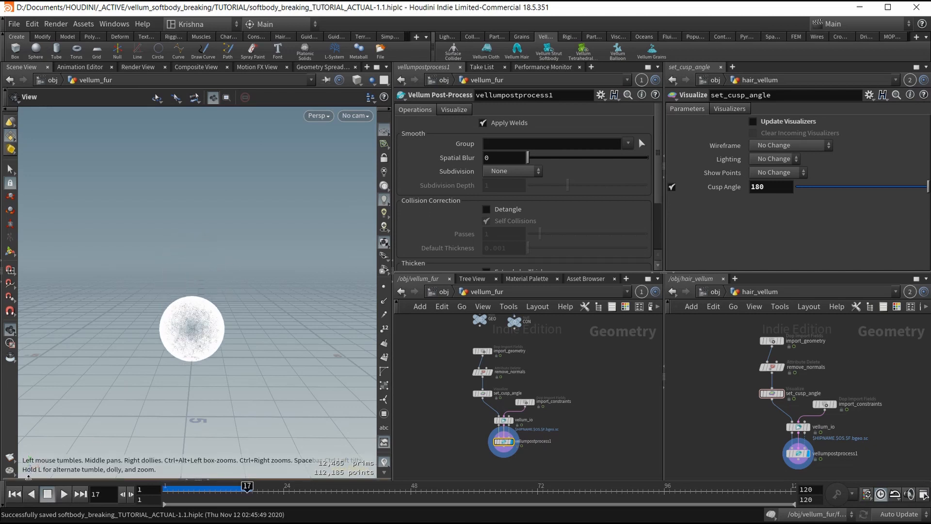
left_click(15, 493)
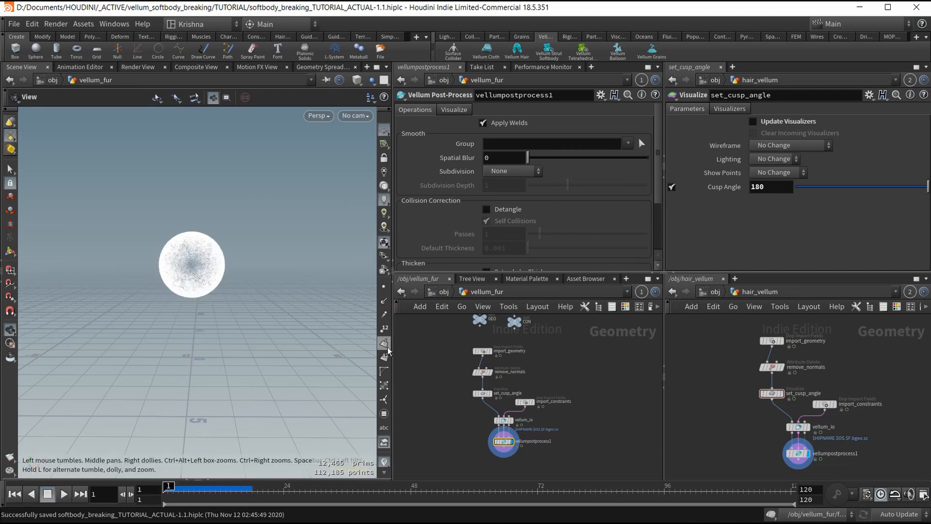
scroll(528, 360, "down", 4)
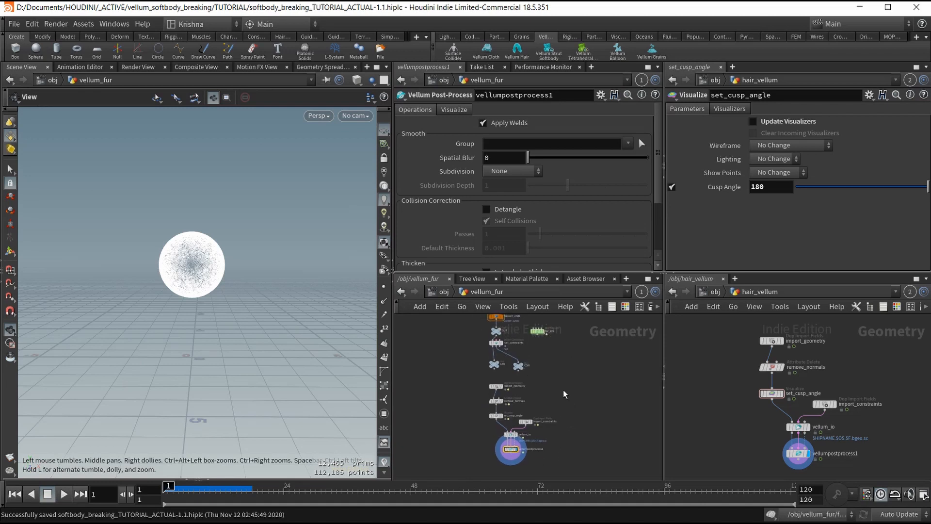
Place object_merge1 beside OUT and fur_sim, display its cracked sphere, and play.
scroll(508, 361, "up", 3)
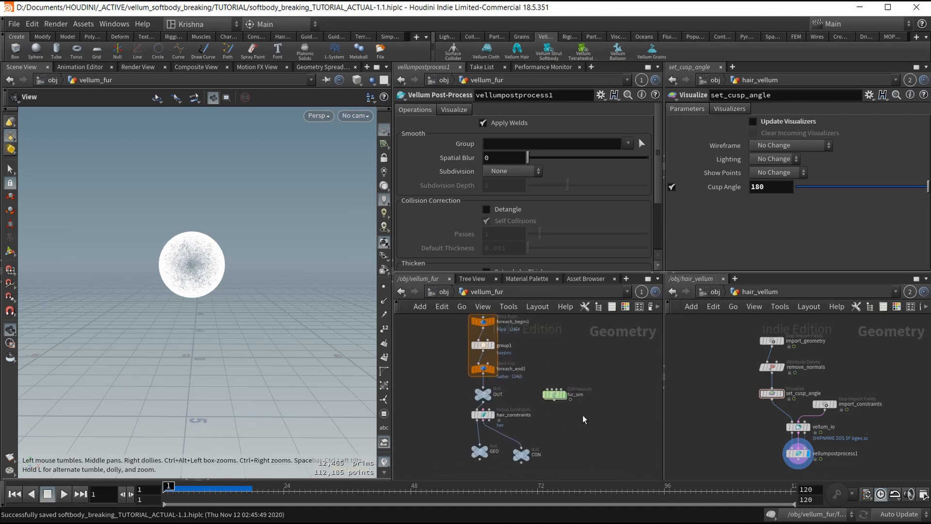
left_click_drag(556, 397, 600, 392)
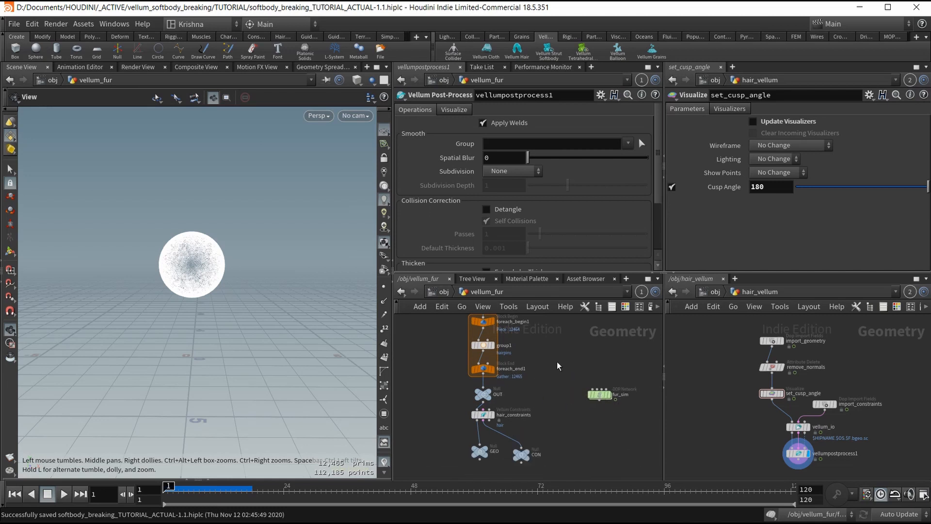
scroll(557, 362, "down", 2)
middle_click_drag(557, 361, 552, 405)
left_click_drag(430, 333, 521, 433)
middle_click_drag(525, 424, 511, 395)
scroll(511, 395, "up", 2)
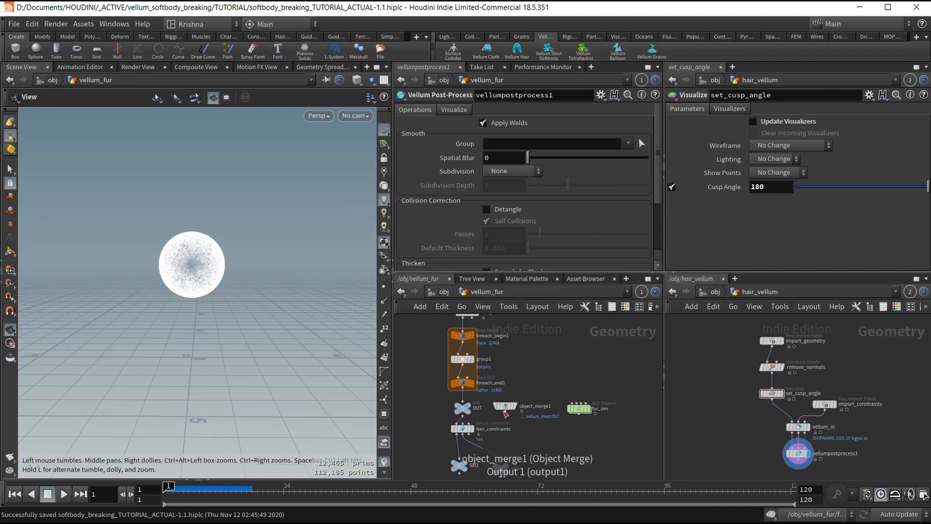
left_click_drag(502, 406, 520, 383)
left_click_drag(579, 408, 609, 383)
mouse_move(525, 380)
left_click_drag(526, 380, 532, 381)
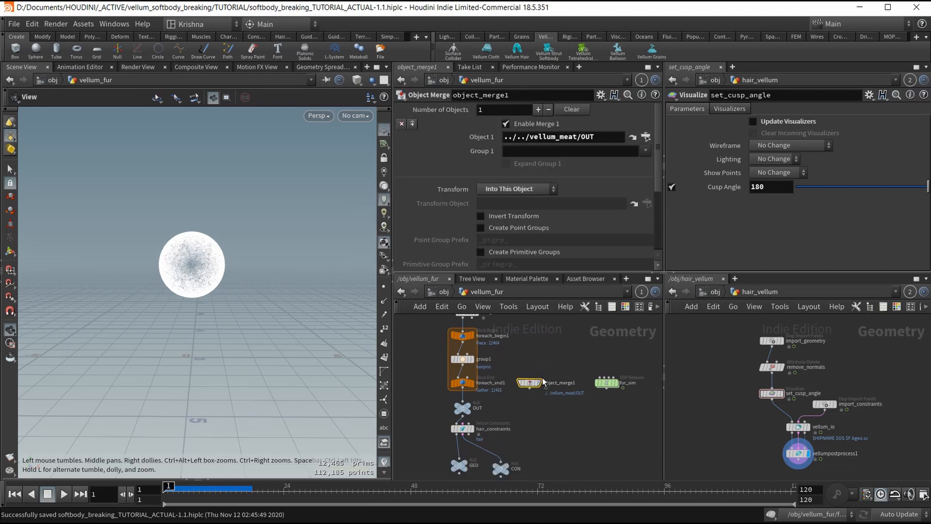
left_click(541, 382)
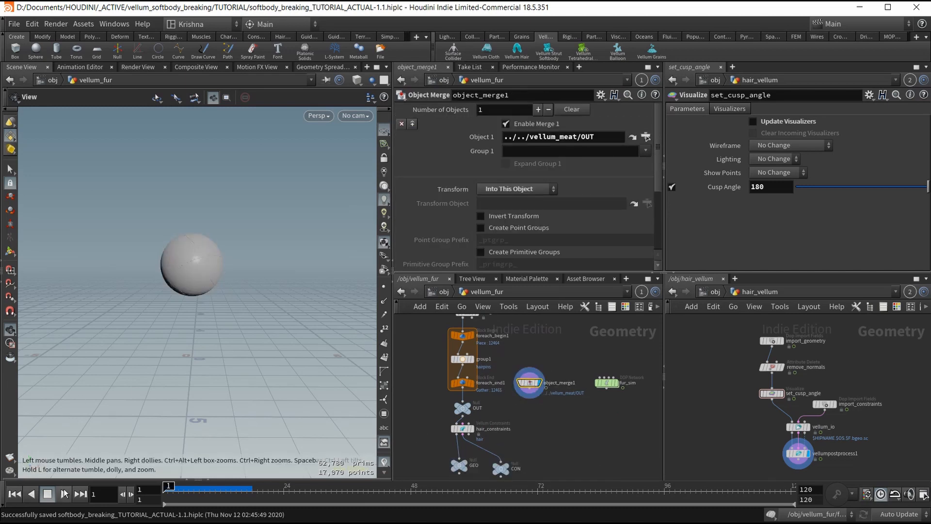
left_click(64, 494)
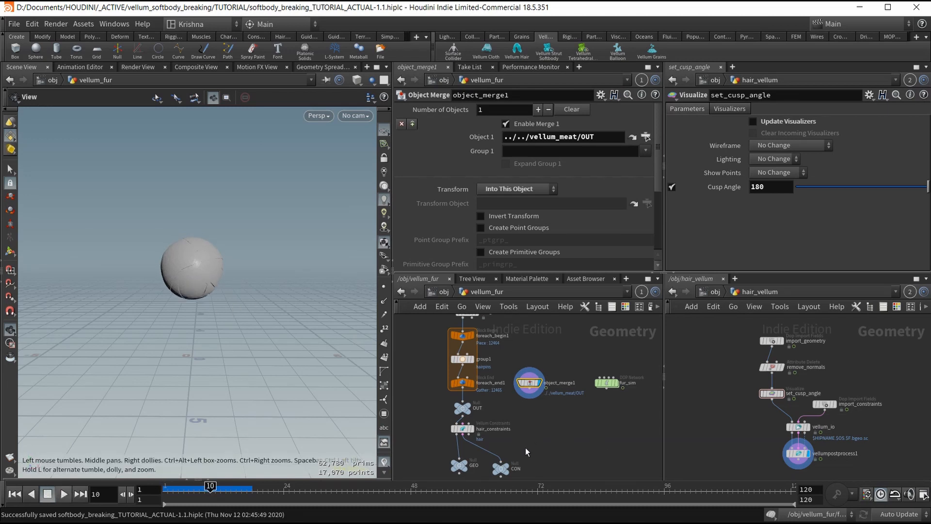
Move hair_constraints, GEO and CON lower to make room below hair_constraints.
middle_click_drag(525, 447, 529, 432)
left_click_drag(535, 461, 470, 421)
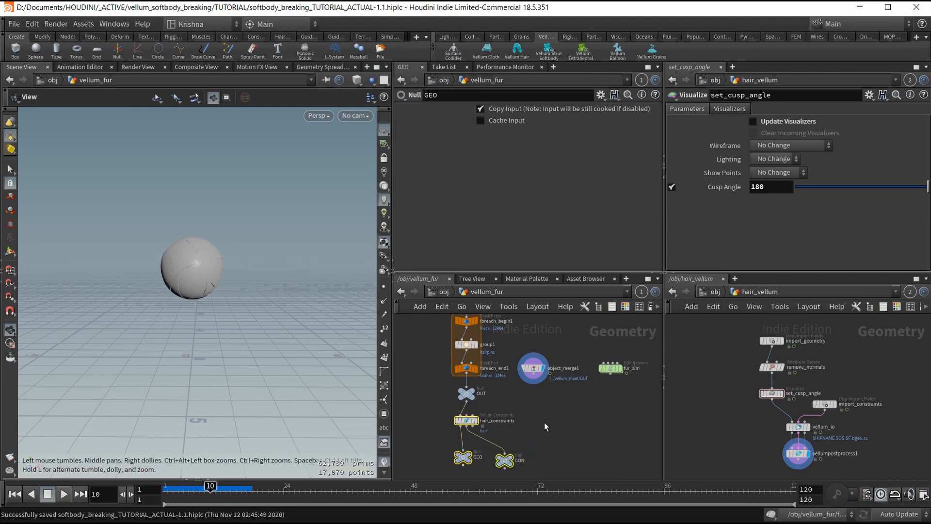
scroll(468, 425, "up", 3)
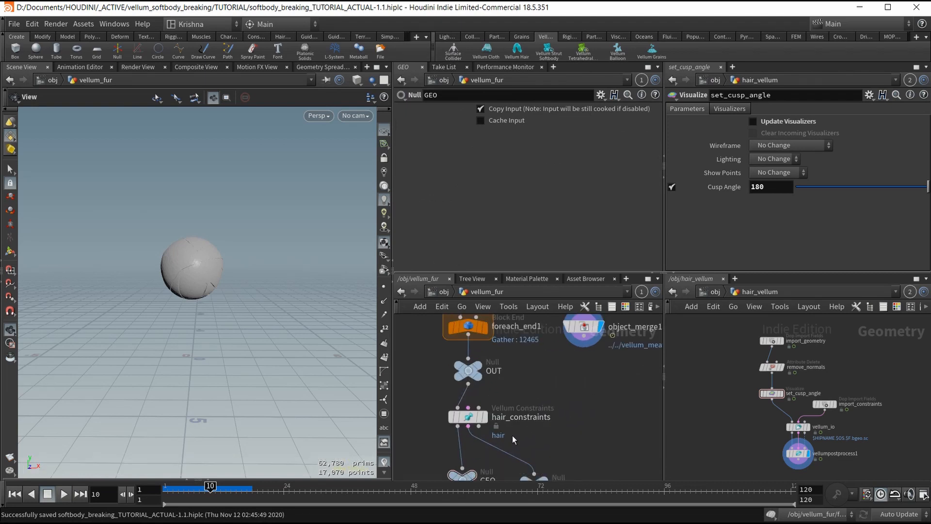
Add a Vellum Attach to Geometry constraint node, vellumattach1, under hair_constraints.
key("Tab")
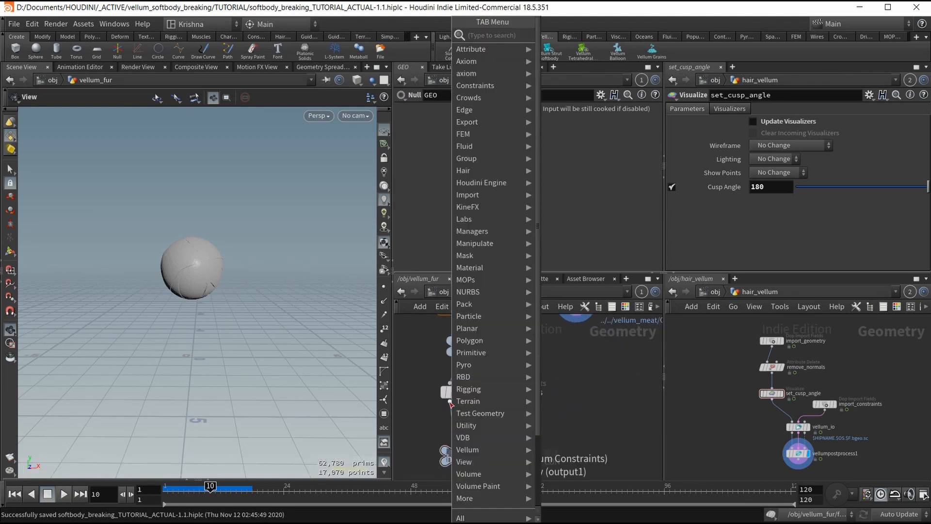
type("vellum at")
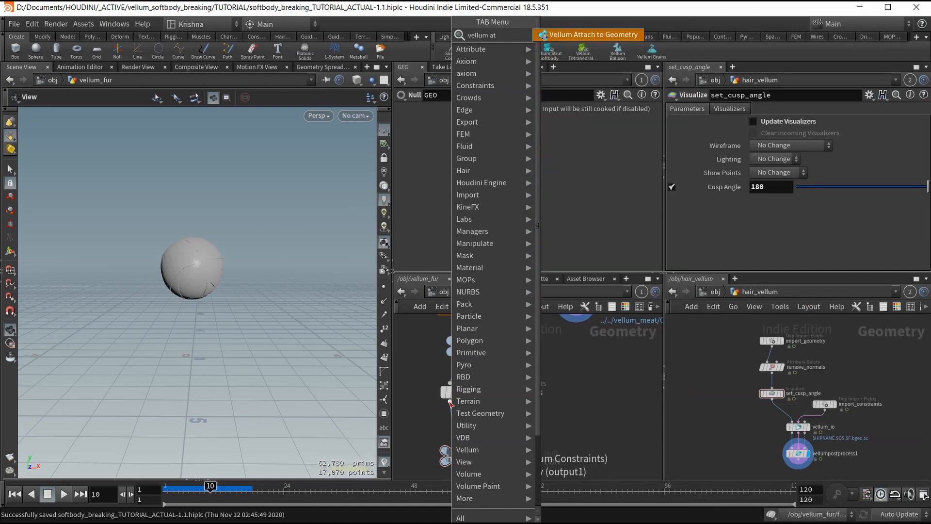
key("Return")
left_click(451, 403)
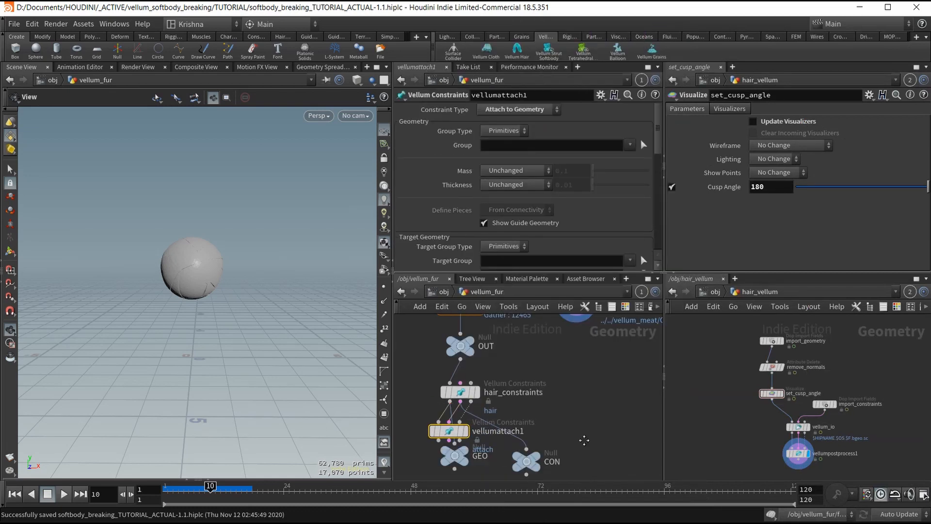
Wire vellumattach1's outputs into the GEO and CON nulls and align it under hair_constraints.
middle_click_drag(583, 439, 600, 396)
left_click_drag(478, 406, 457, 400)
left_click(457, 398)
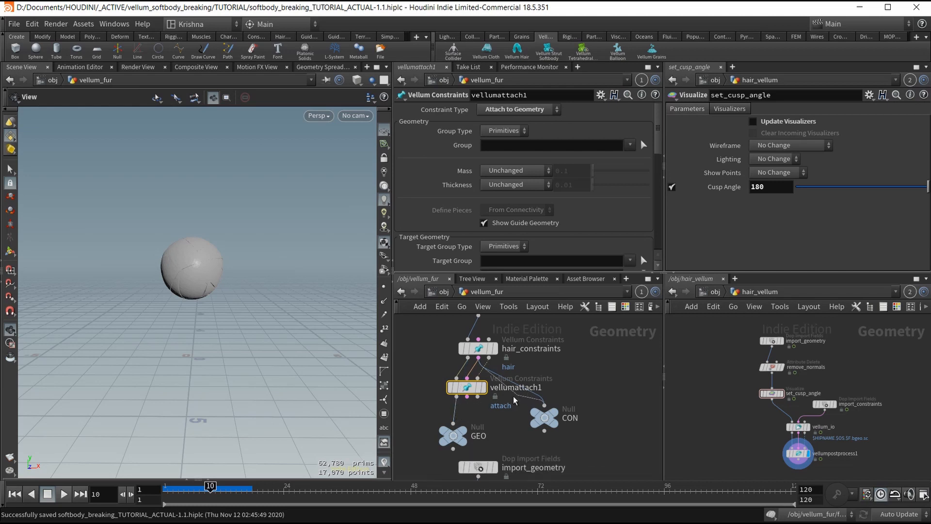
left_click_drag(523, 387, 479, 388)
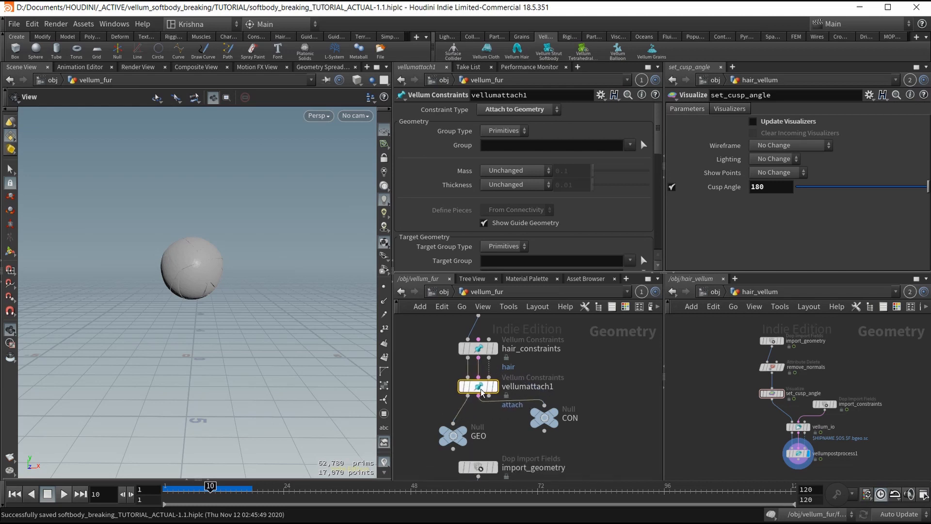
middle_click_drag(557, 376, 538, 449)
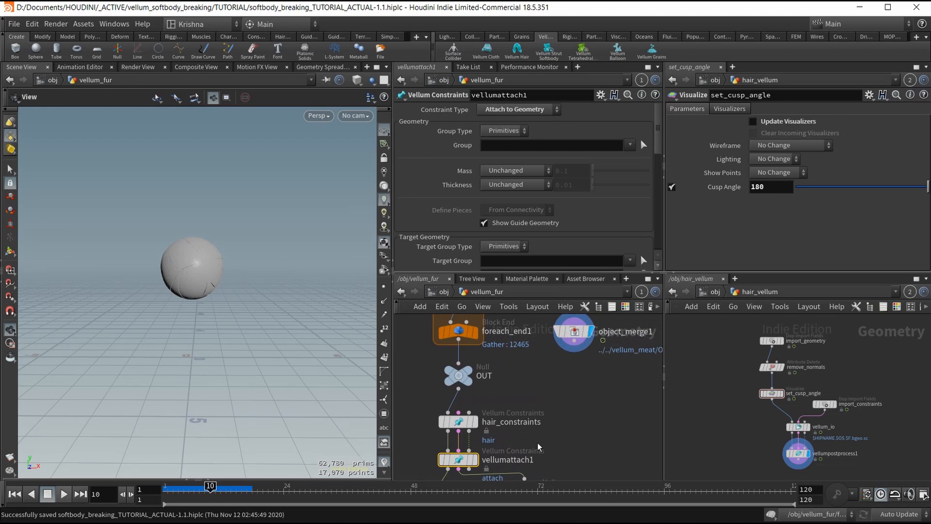
Connect object_merge1's vellum_meat geometry to vellumattach1 as the attach target.
left_click(469, 412)
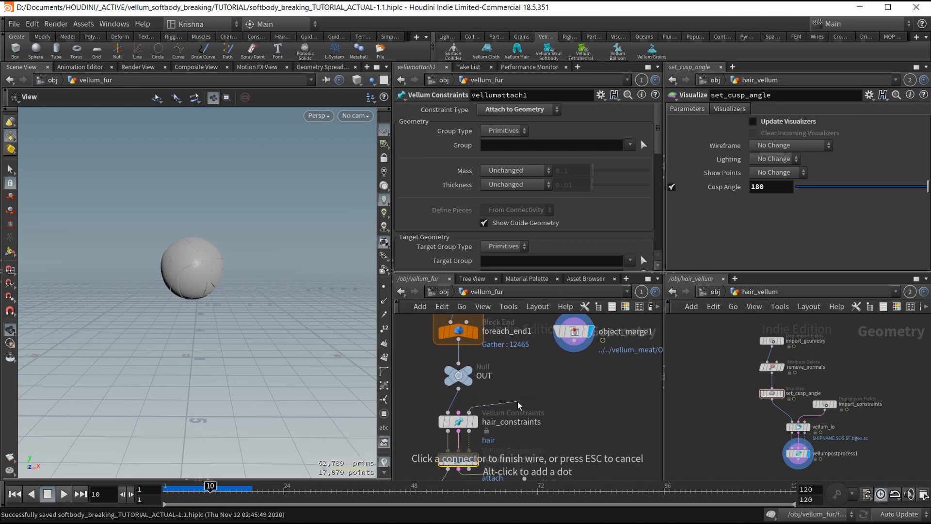
left_click(568, 360)
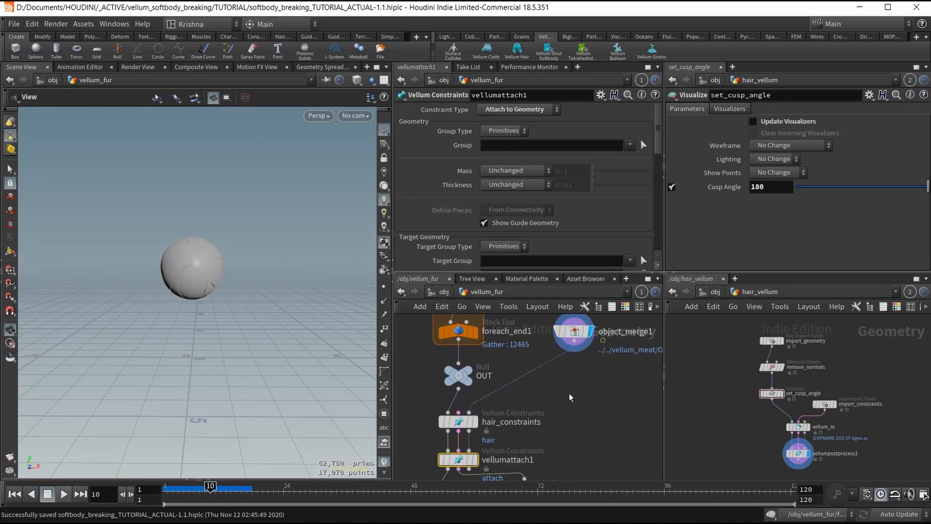
scroll(552, 417, "down", 1)
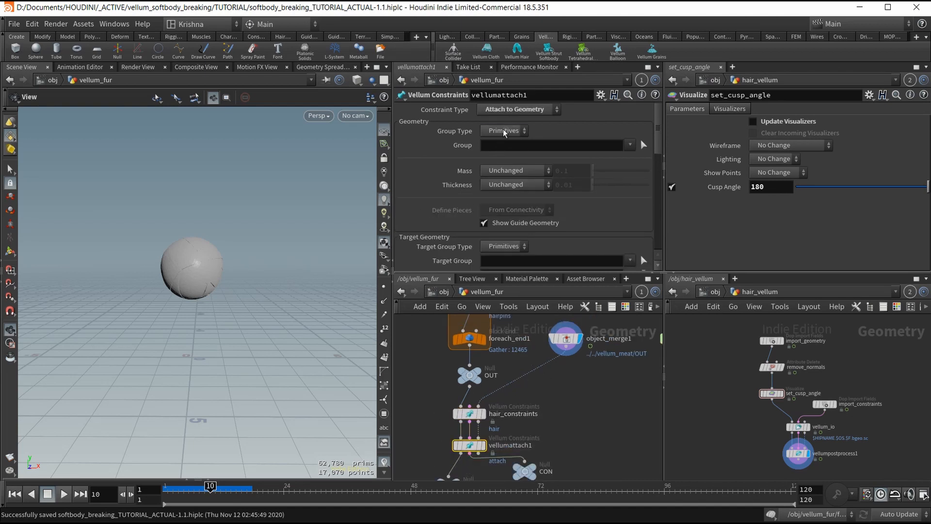
Switch vellumattach1's Group Type to Points.
left_click(505, 131)
left_click(504, 153)
left_click(630, 146)
Display vellumattach1 at frame 1 and set its Group to hairpins.
left_click(479, 445)
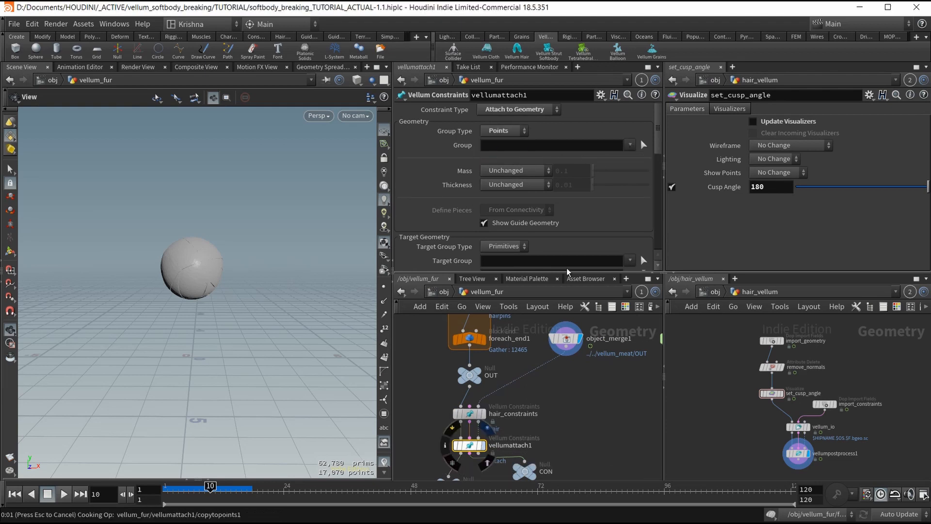
left_click(14, 494)
left_click(630, 145)
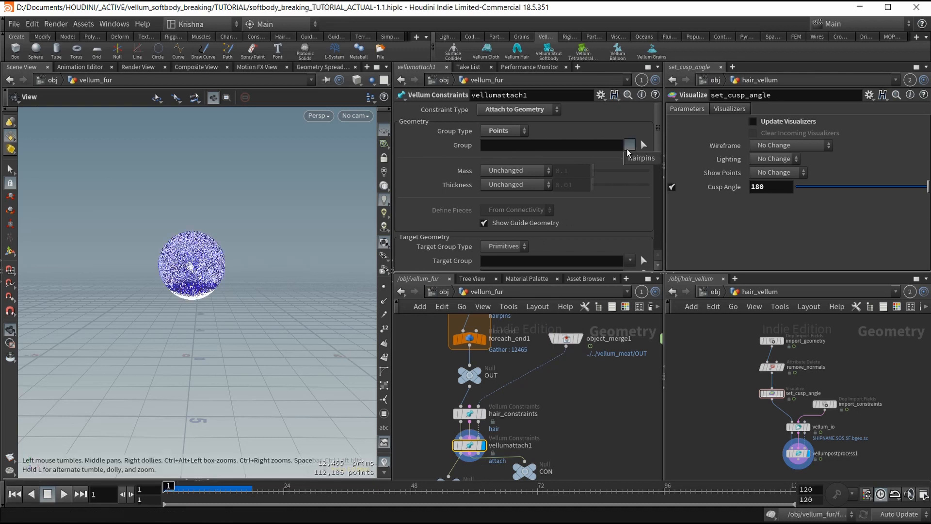
left_click(639, 158)
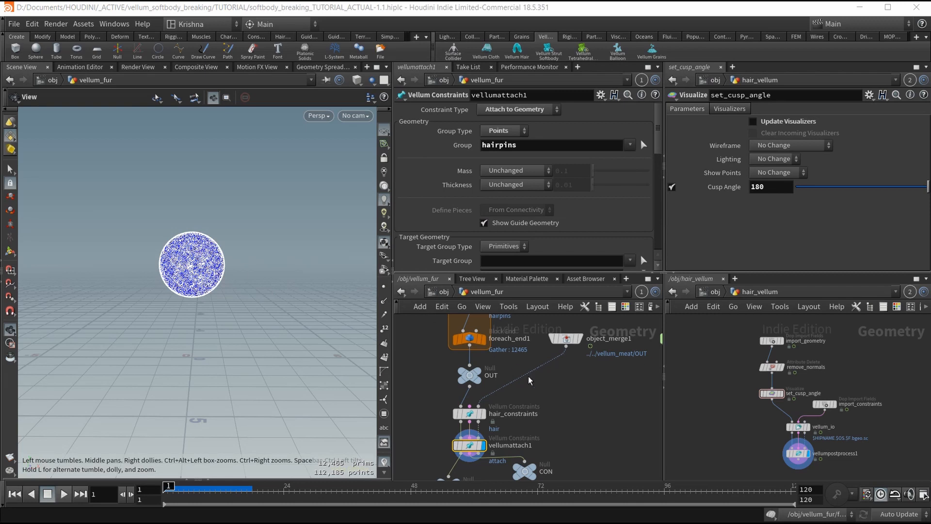
scroll(492, 230, "down", 10)
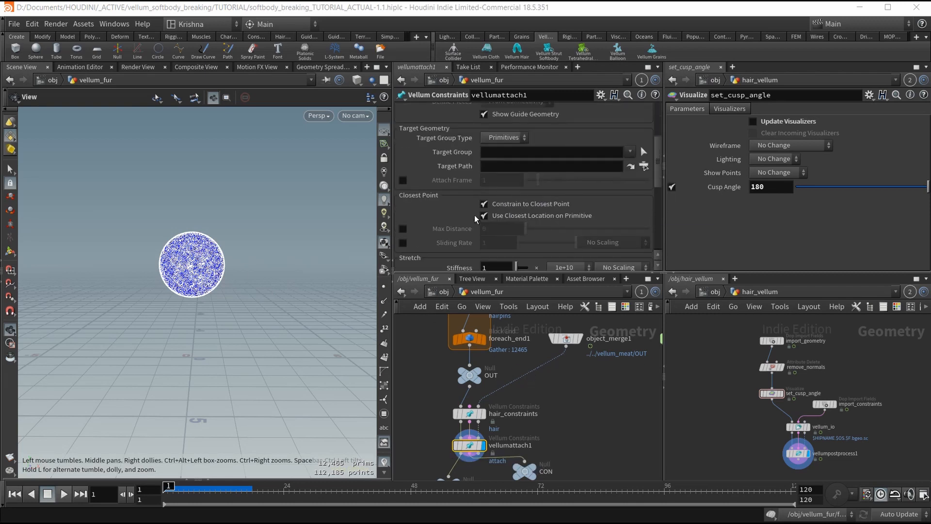
scroll(471, 236, "up", 10)
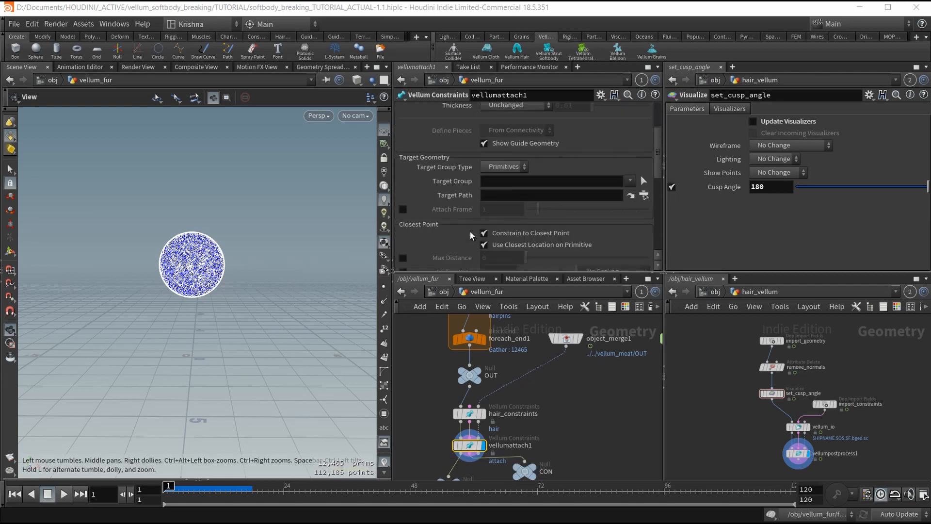
middle_click_drag(566, 436, 578, 374)
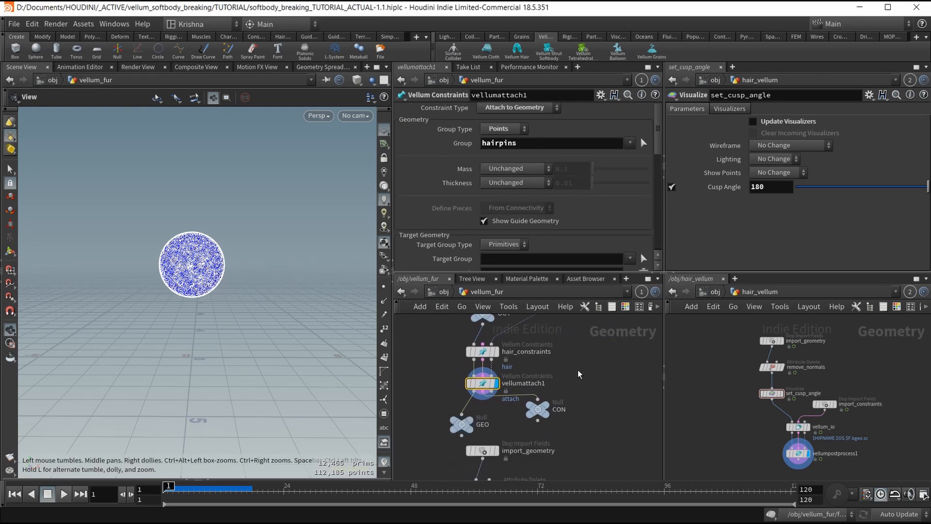
Display the post-processed fur output from vellumpostprocess1 and save the scene.
left_click(478, 418)
scroll(490, 403, "down", 4)
middle_click_drag(545, 420, 547, 348)
scroll(510, 431, "up", 4)
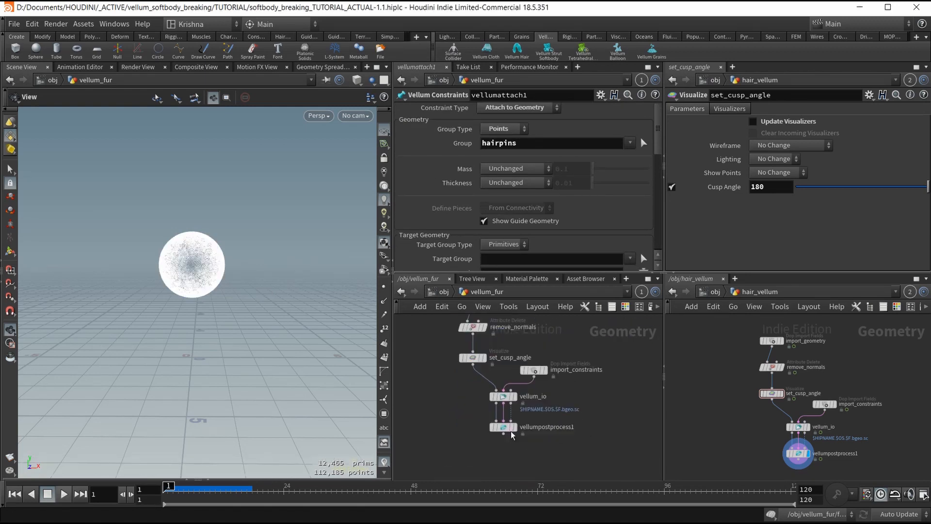
left_click(516, 426)
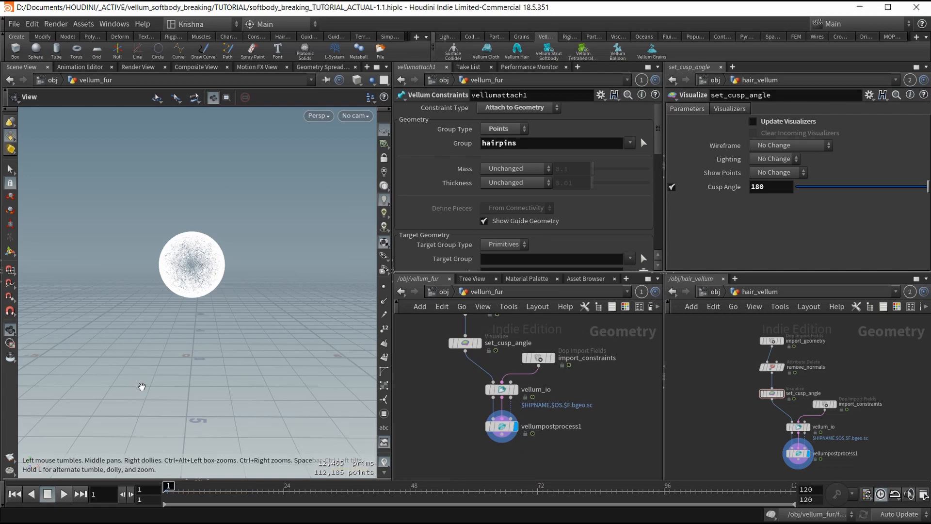
key("ctrl+s")
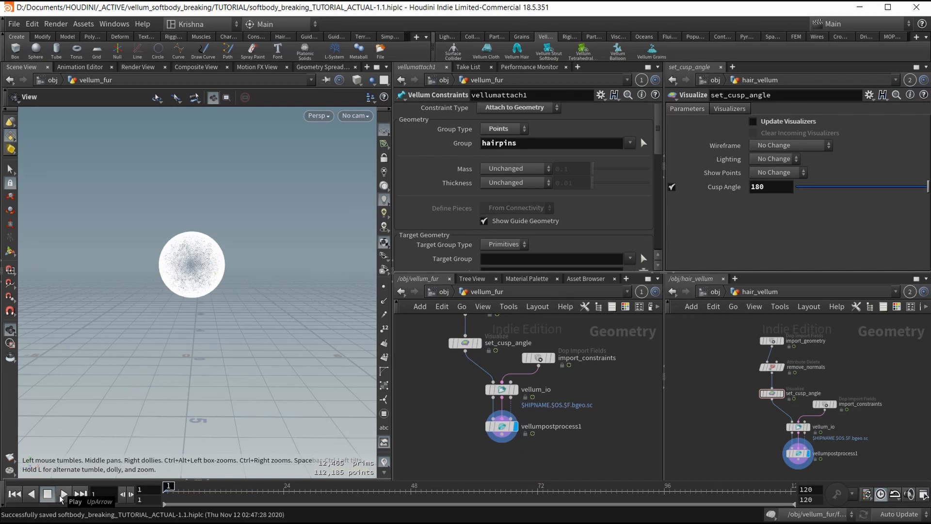
Play the fur simulation to frame 59, then rewind to frame 1.
left_click(63, 494)
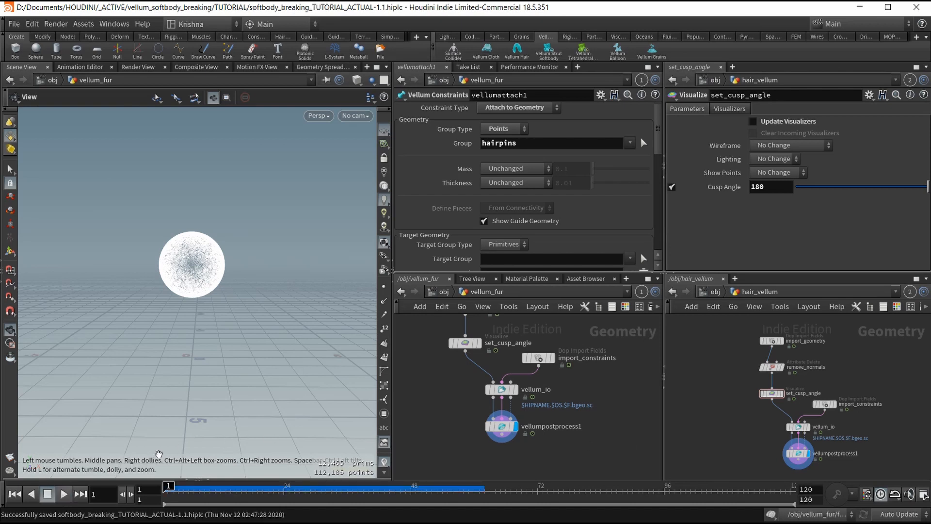
left_click(65, 492)
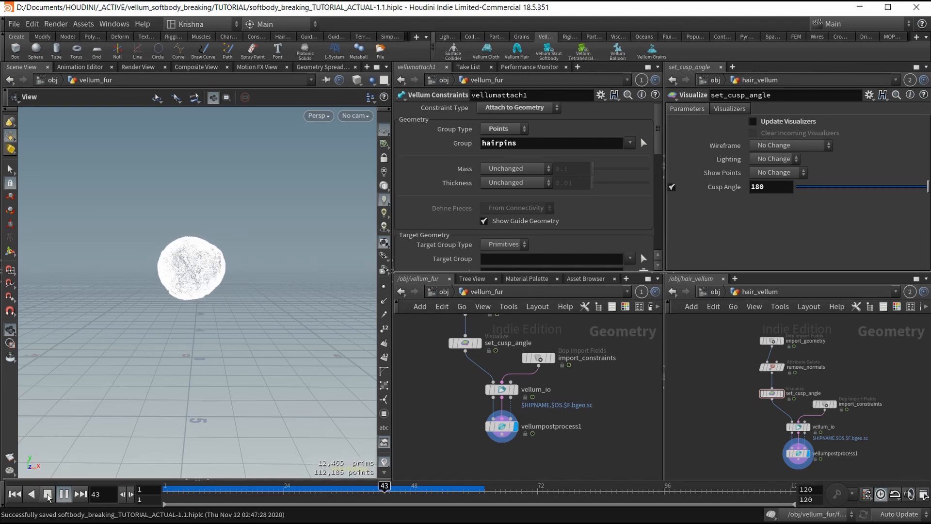
left_click(48, 494)
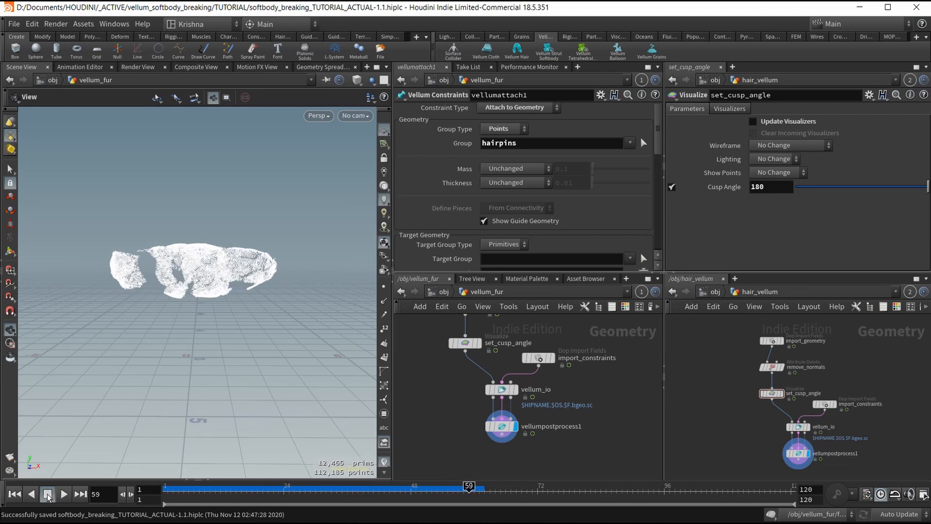
scroll(186, 264, "up", 3)
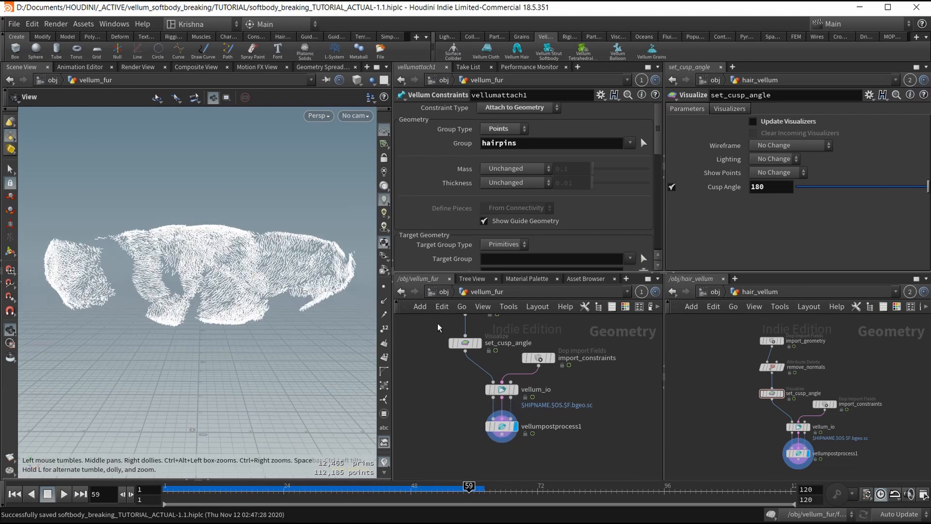
left_click(18, 494)
At /obj, turn on vellum_meat's display flag so the meat pieces show with the fur.
left_click(443, 291)
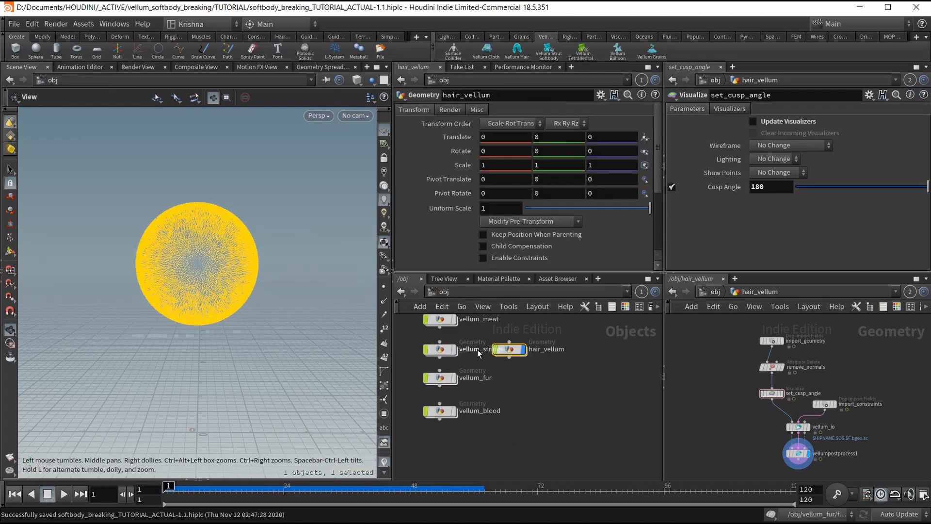
left_click(466, 341)
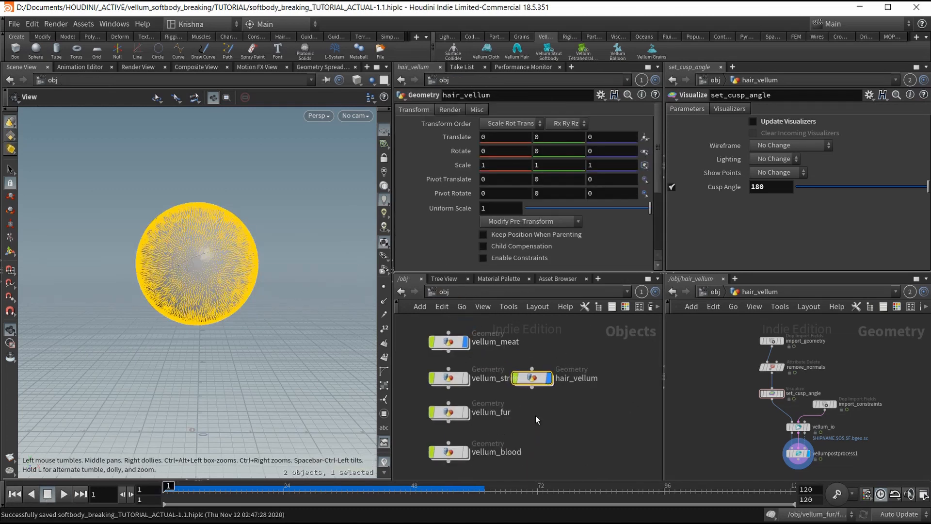
left_click(533, 399)
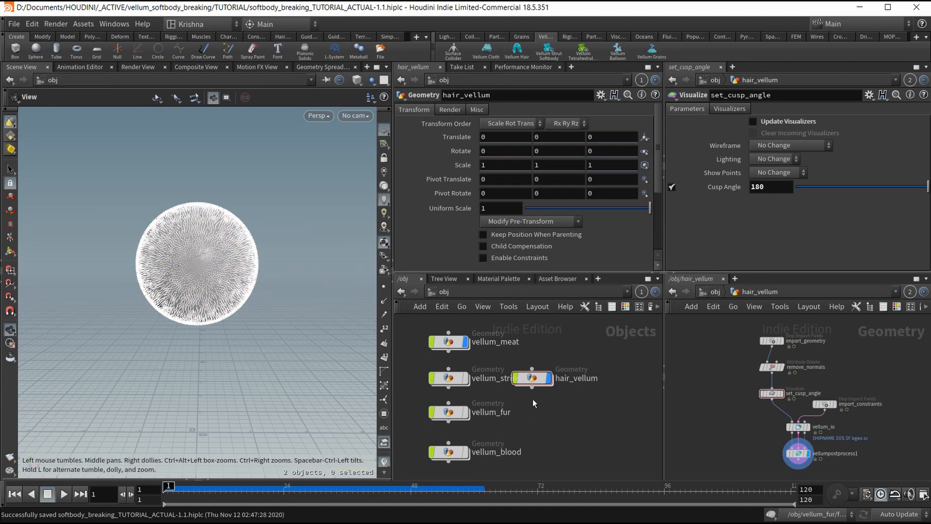
Play the sim and scrub back through the frames around frame 10.
left_click(63, 493)
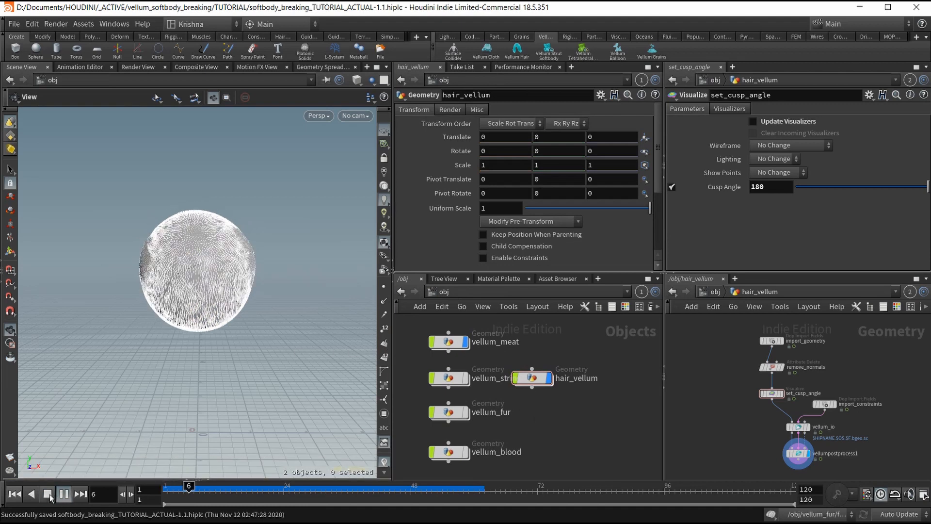
mouse_move(205, 493)
left_mouse_down()
mouse_move(193, 488)
mouse_move(205, 490)
left_mouse_up()
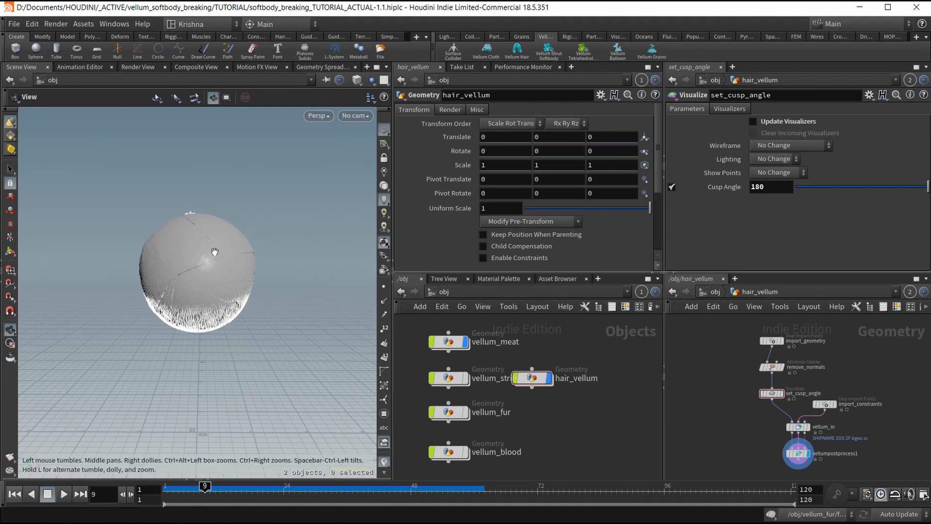
scroll(207, 235, "up", 4)
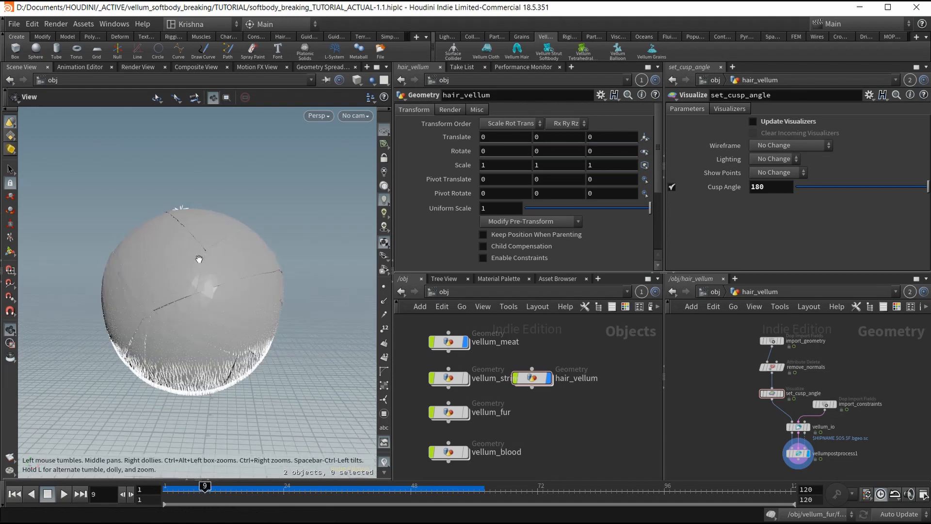
scroll(200, 258, "up", 2)
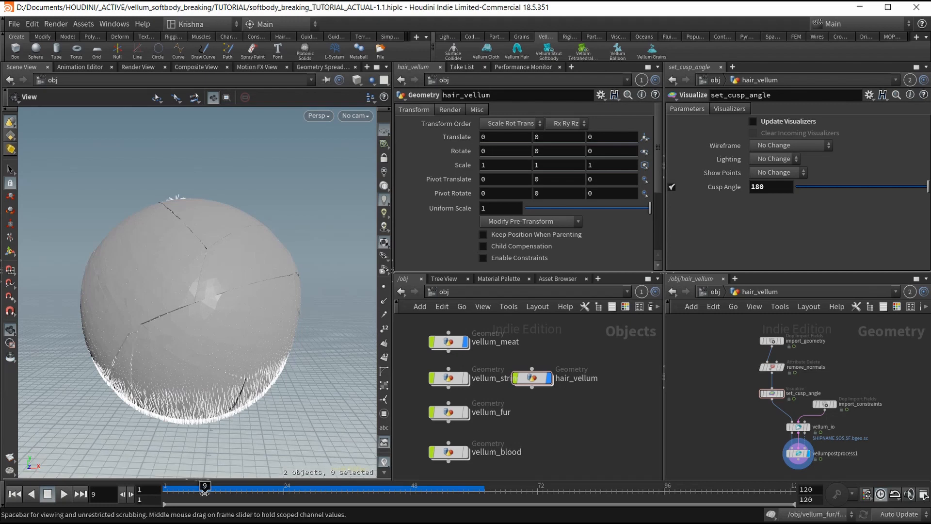
left_click_drag(204, 492, 151, 494)
Move hair_vellum away from vellum_strings and delete it.
scroll(201, 280, "down", 10)
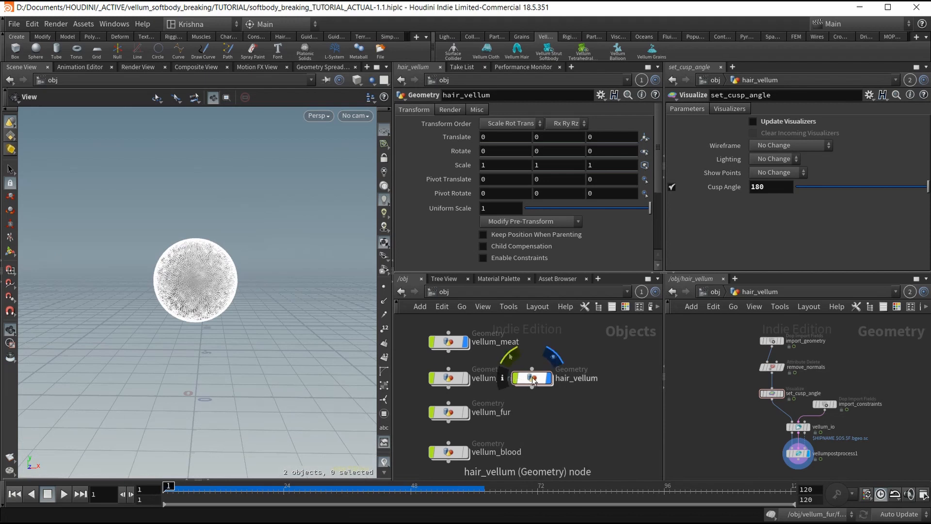
left_click_drag(532, 381, 565, 369)
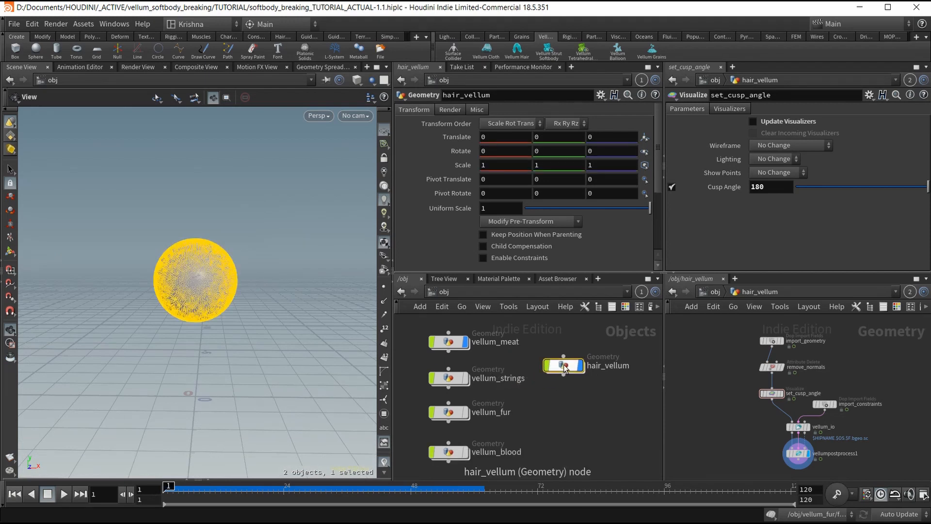
key("Delete")
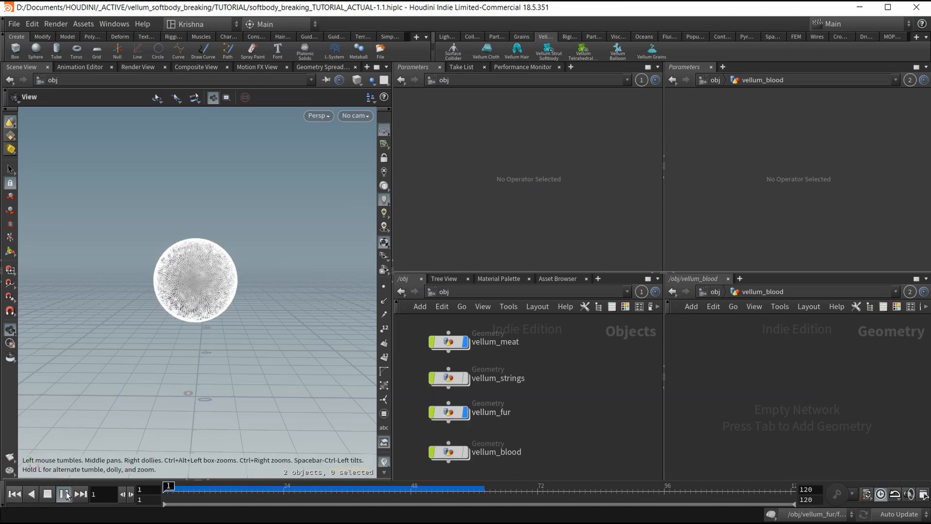
Replay the fur simulation, rewind to frame 1, and enter the vellum_fur network.
left_click(63, 493)
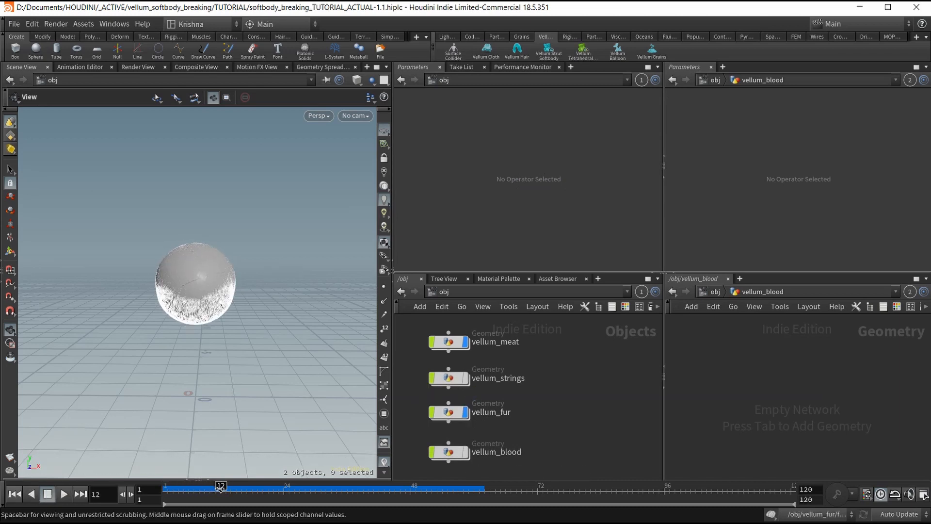
left_click_drag(210, 491, 167, 491)
double_click(448, 412)
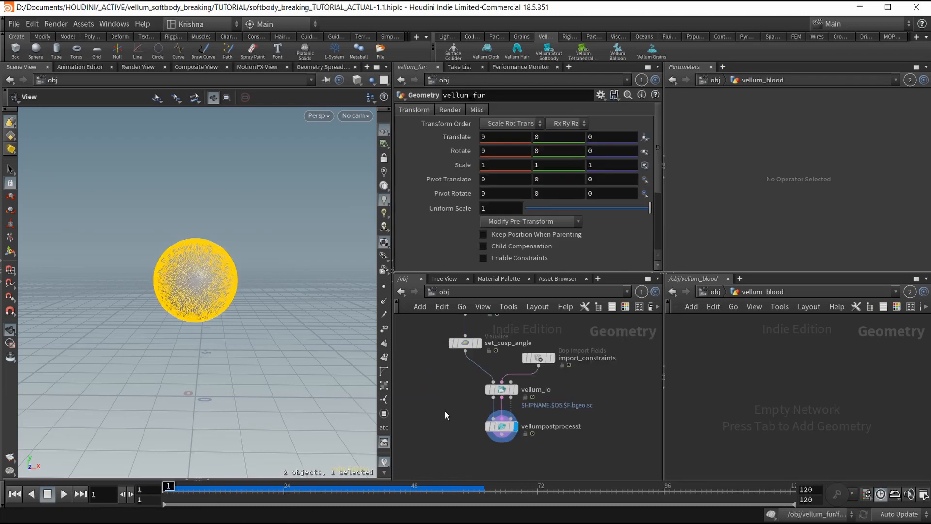
Bring hair_constraints and the attach node into view and return the second pane to /obj.
middle_click_drag(576, 417, 556, 478)
scroll(563, 401, "down", 3)
middle_click_drag(564, 386, 554, 433)
left_click(719, 294)
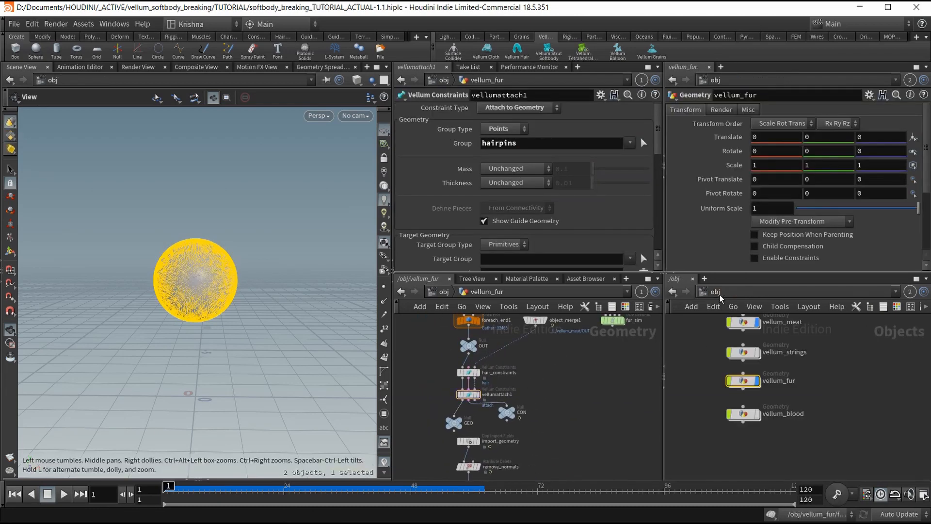
Look through the vellum_meat network's nodes, then return to /obj.
middle_click_drag(798, 347, 806, 407)
double_click(760, 388)
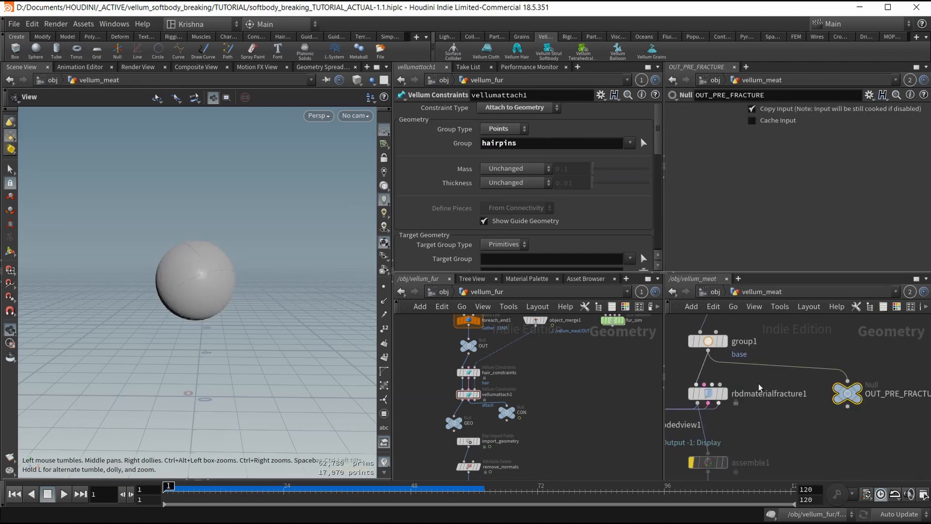
scroll(787, 379, "down", 3)
middle_click_drag(746, 439, 749, 404)
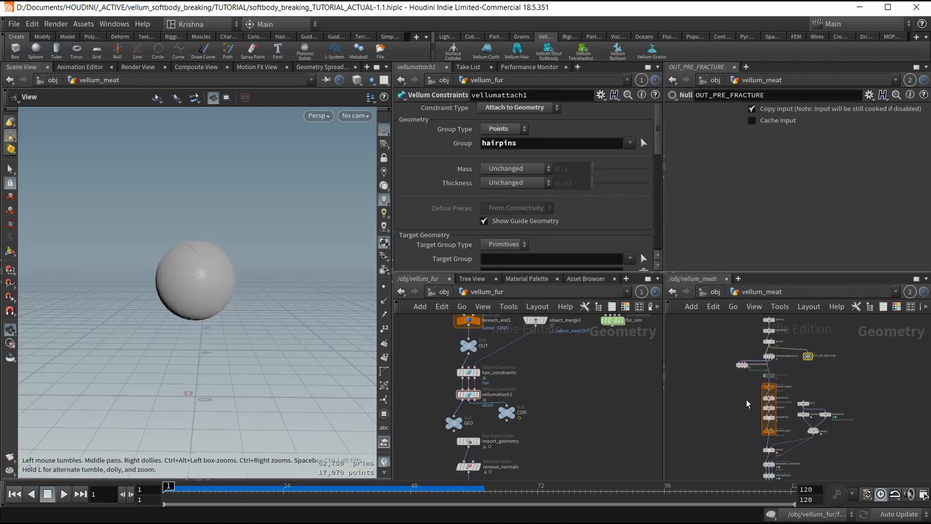
left_click(717, 293)
Enter vellum_strings and inspect object_merge3's settings.
double_click(759, 413)
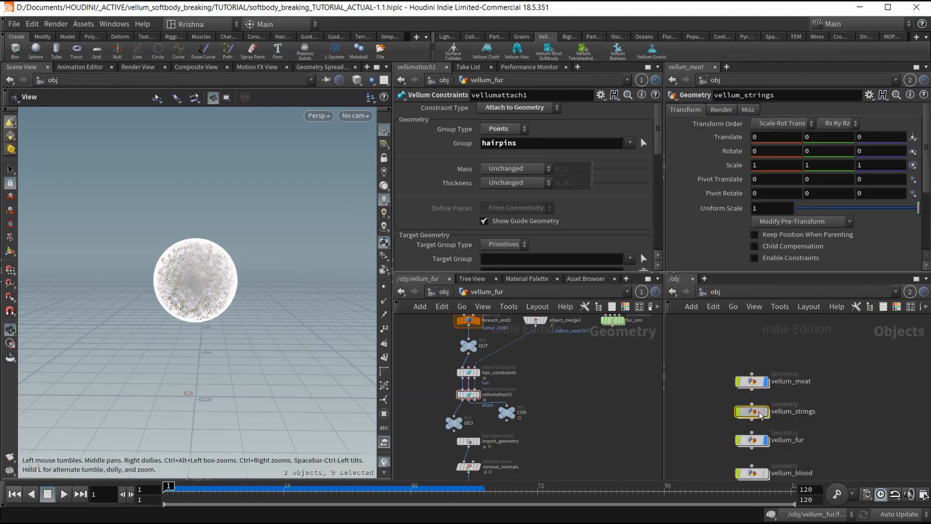
scroll(846, 358, "up", 4)
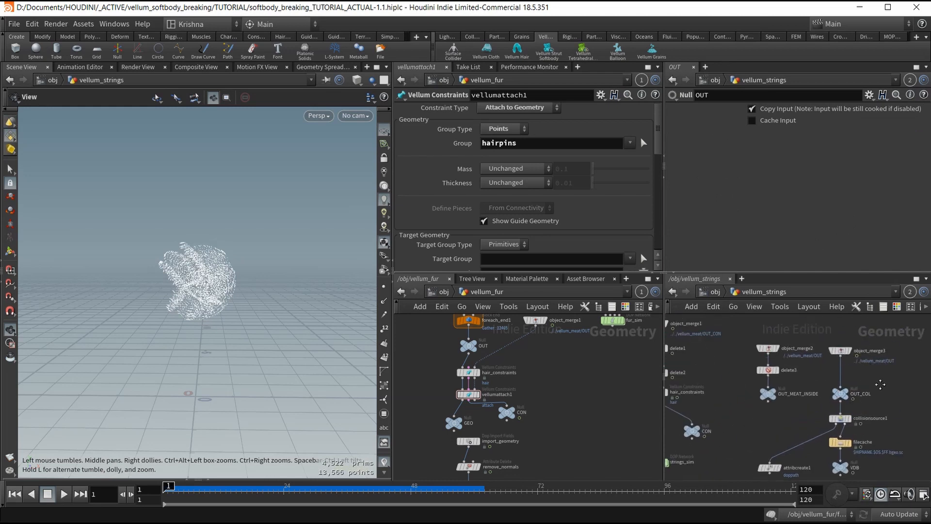
left_click(840, 350)
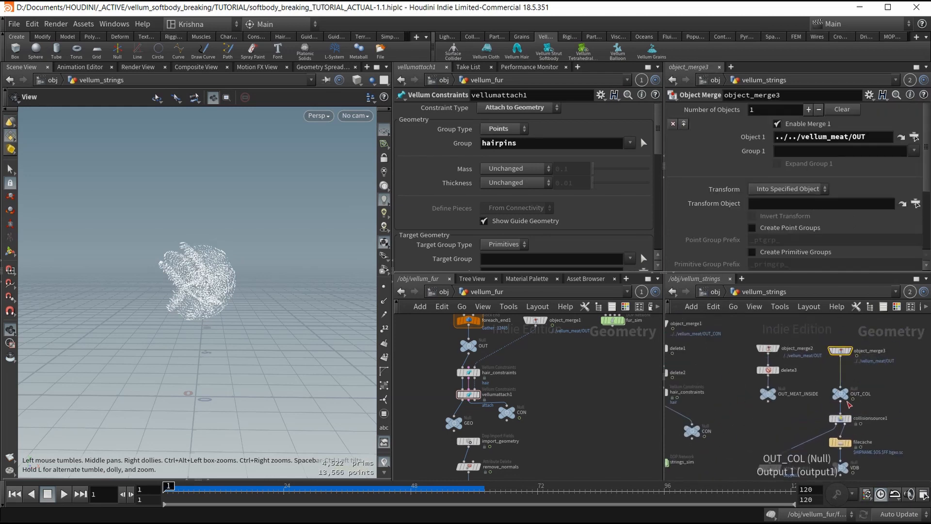
middle_click_drag(812, 448, 809, 394)
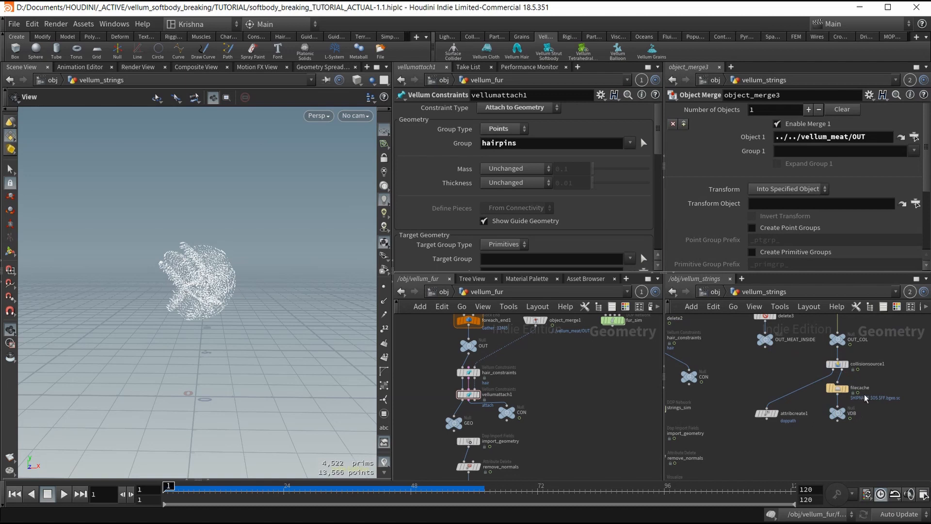
scroll(819, 422, "down", 4)
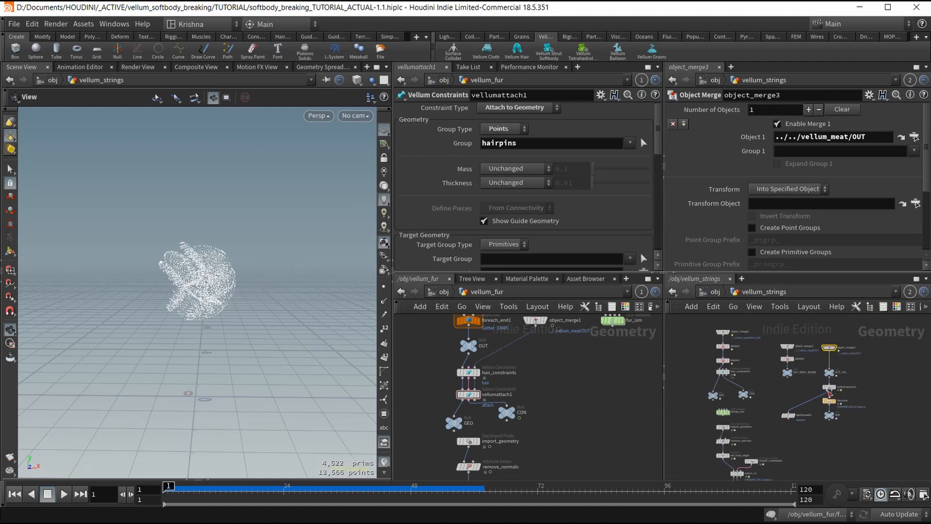
mouse_move(834, 351)
Locate the strings_sim DOP Network node and dive inside it.
scroll(840, 358, "up", 3)
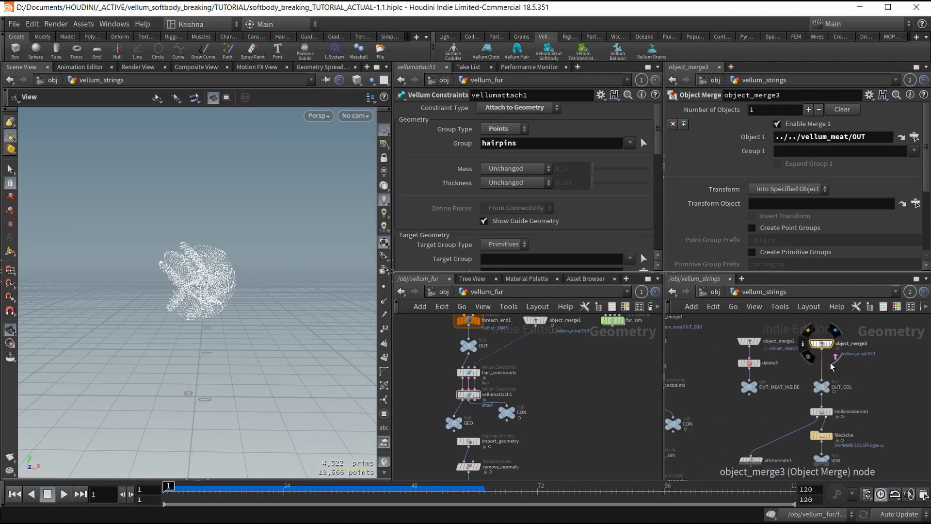
scroll(781, 395, "down", 2)
scroll(780, 395, "down", 2)
middle_click_drag(755, 444, 765, 432)
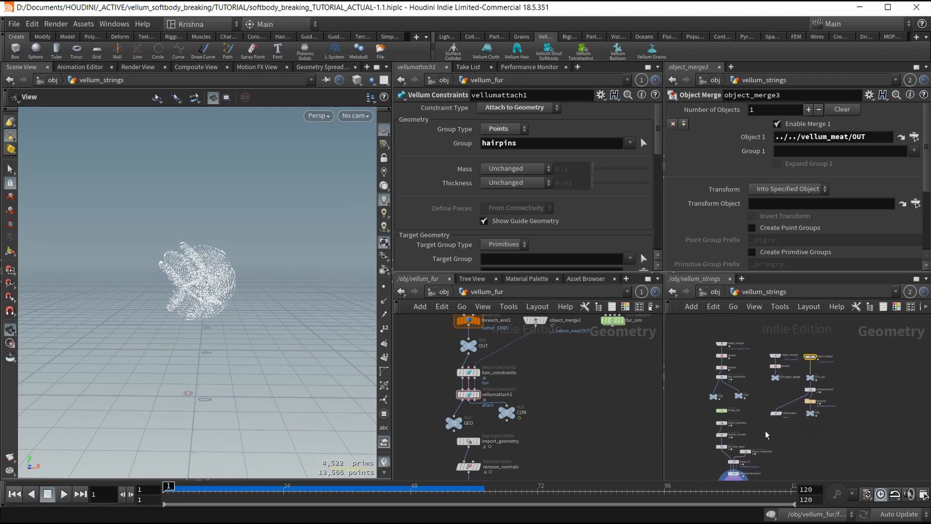
scroll(737, 421, "up", 4)
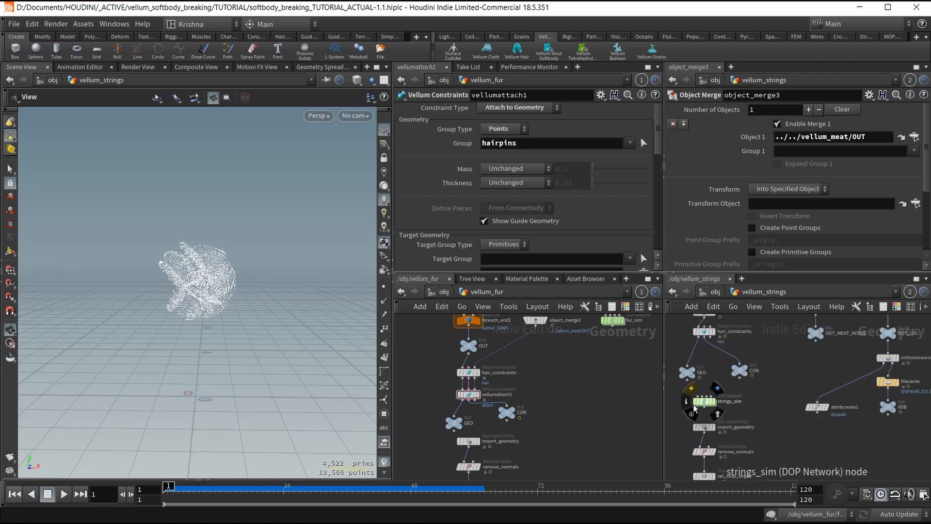
double_click(704, 401)
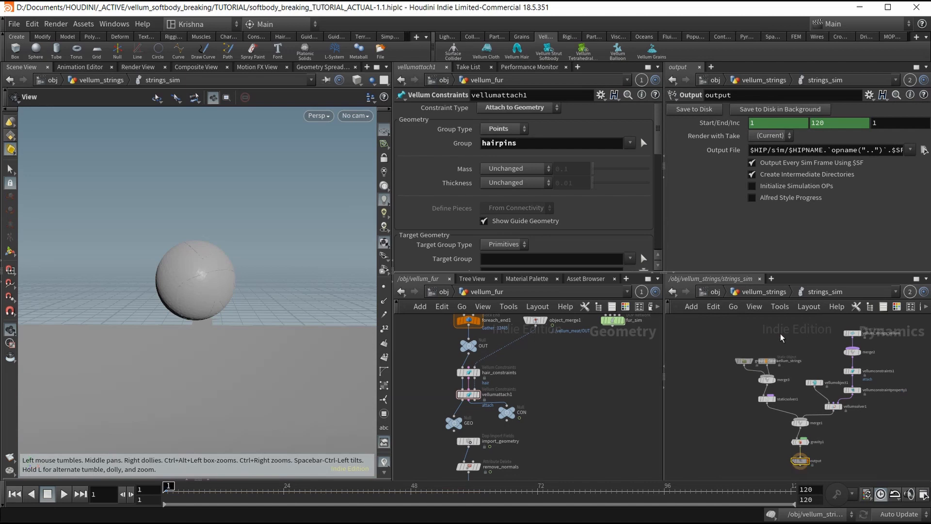
Copy the static object, merge3 and staticsolver1 from strings_sim and paste them into fur_sim.
left_click_drag(780, 334, 760, 420)
scroll(770, 374, "up", 3)
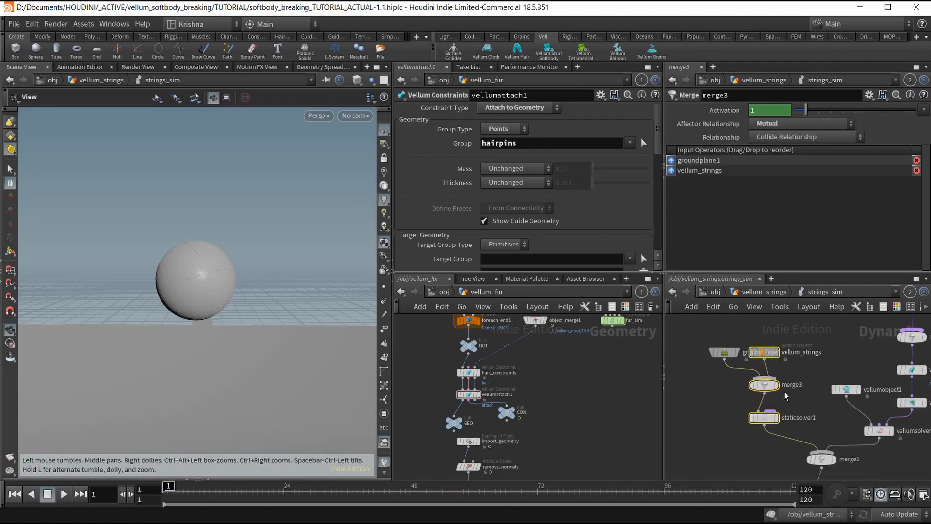
key("ctrl+c")
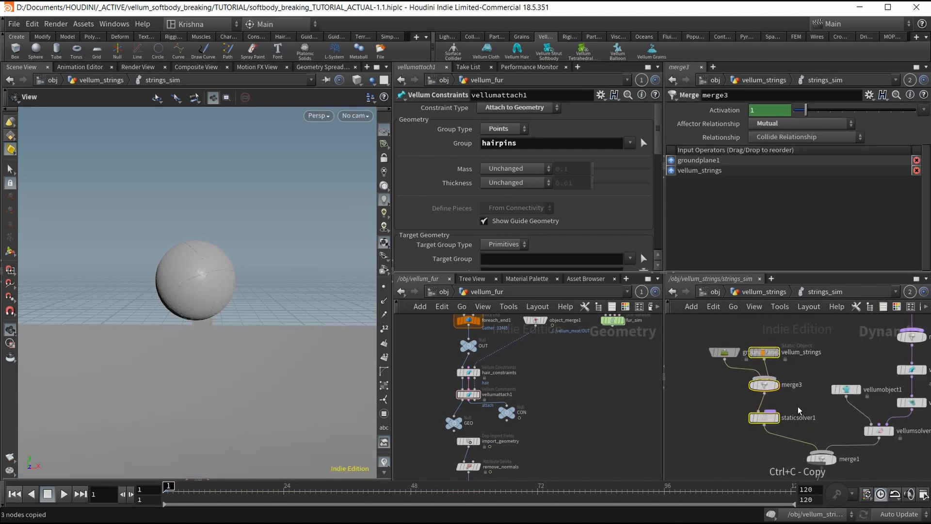
double_click(613, 320)
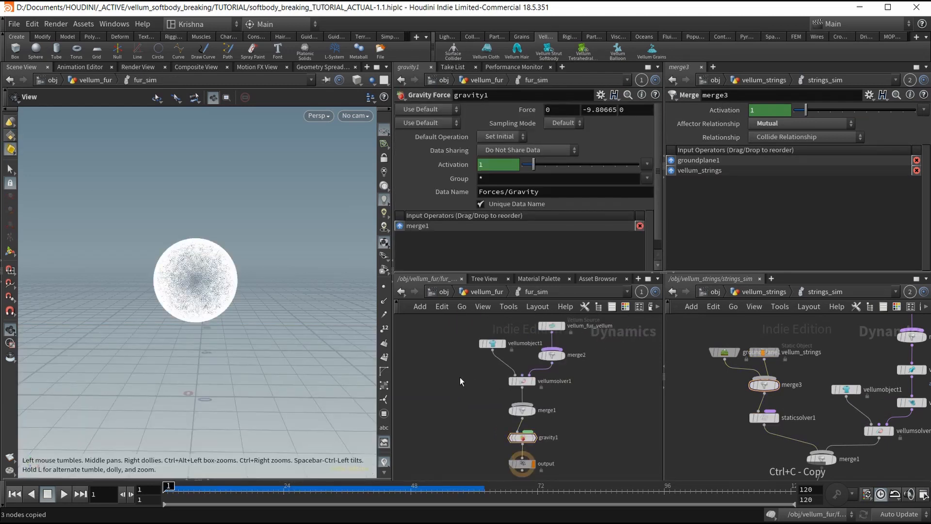
key("ctrl+v")
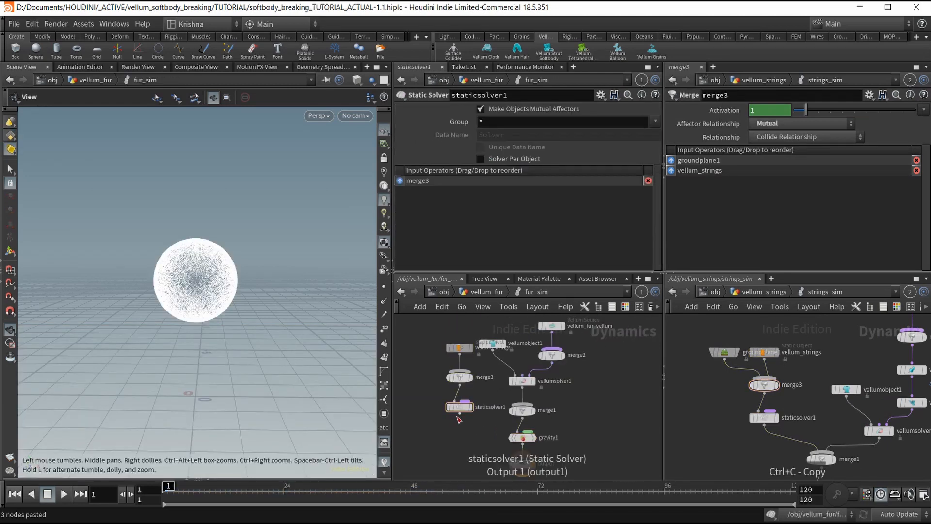
Wire staticsolver1 into merge1 and tidy the node layout.
left_click(459, 415)
left_click(505, 408)
key("l")
key("h")
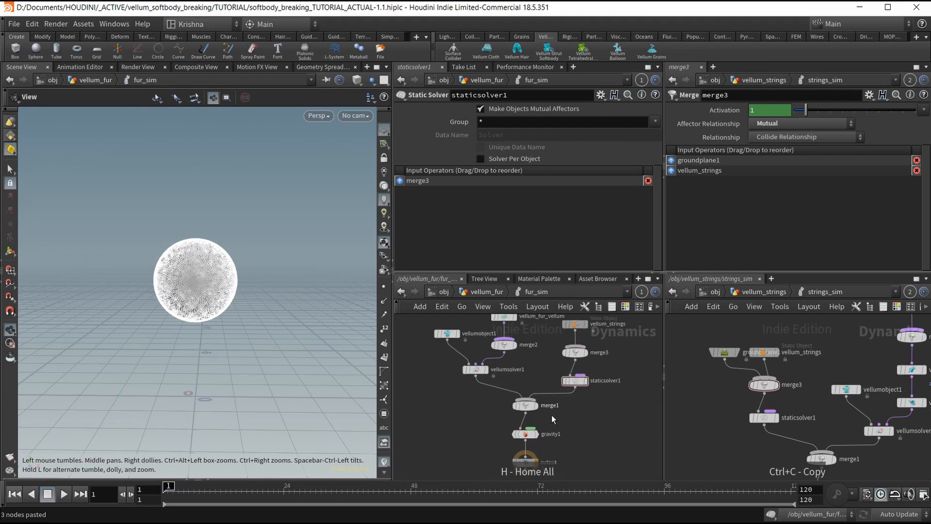
Reorder merge1's Input Operators so staticsolver1 comes first, then return to vellum_fur.
left_click(539, 410)
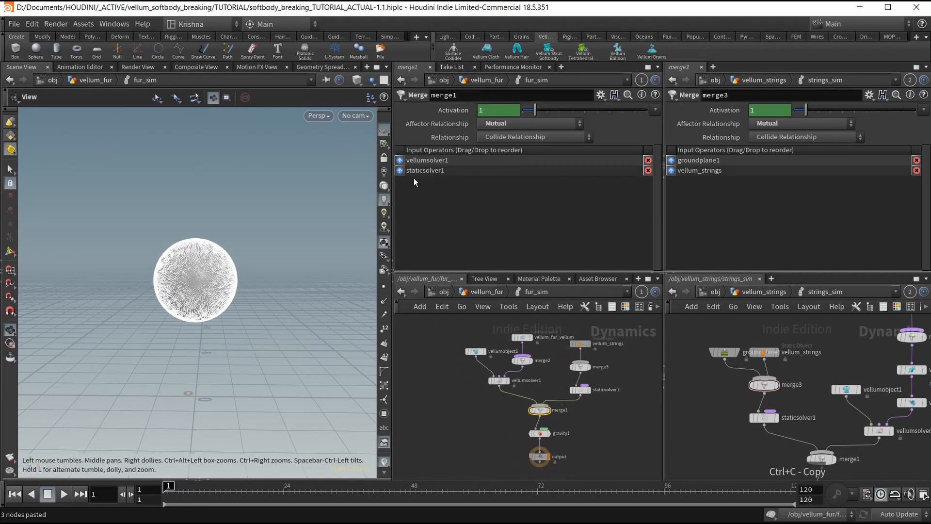
left_click_drag(416, 170, 418, 159)
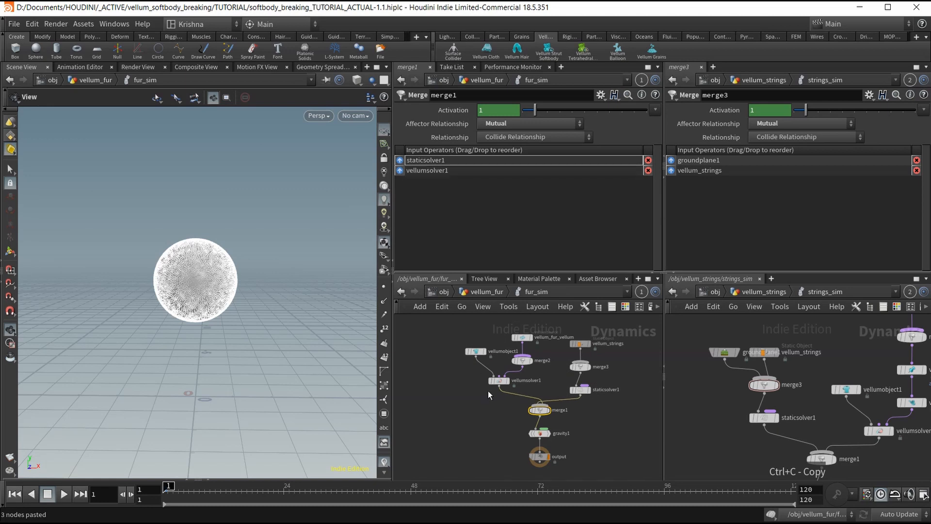
key("l")
key("h")
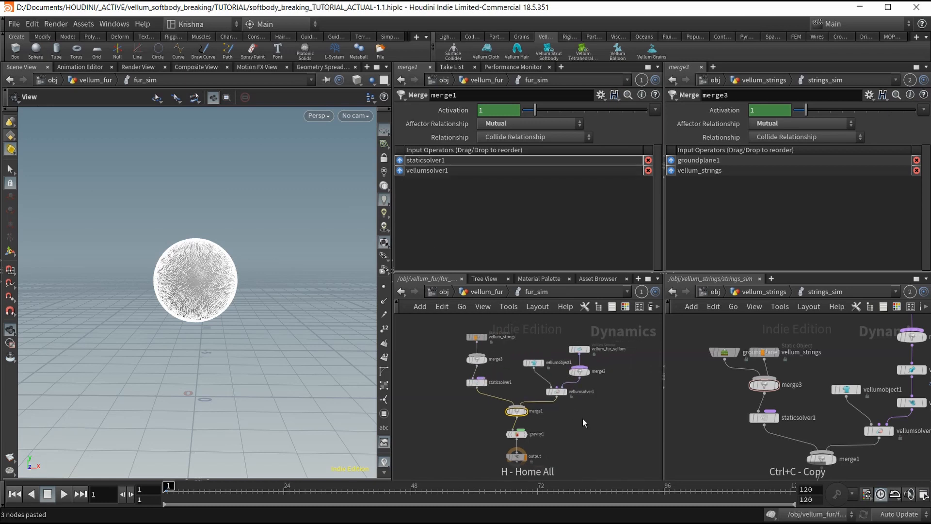
left_click(476, 295)
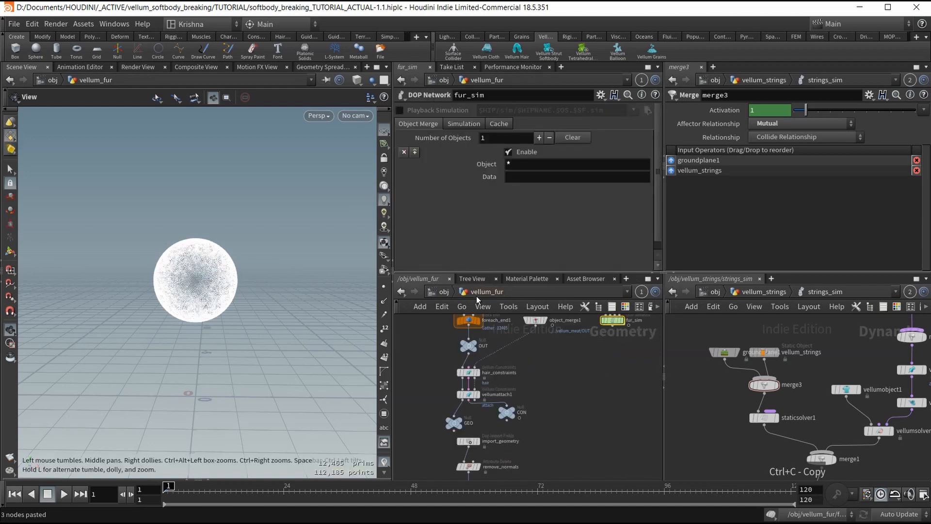
From /obj, play the fur simulation and stop at frame 57.
left_click(444, 293)
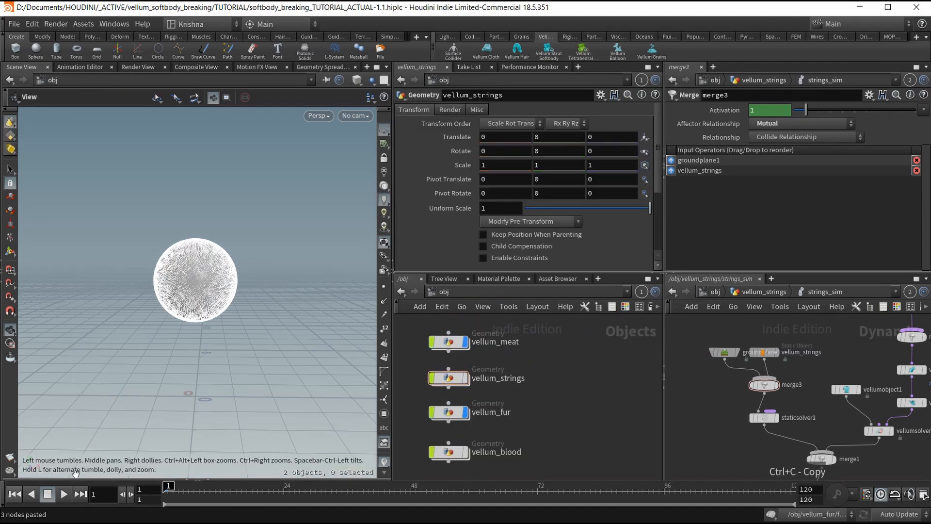
left_click(66, 494)
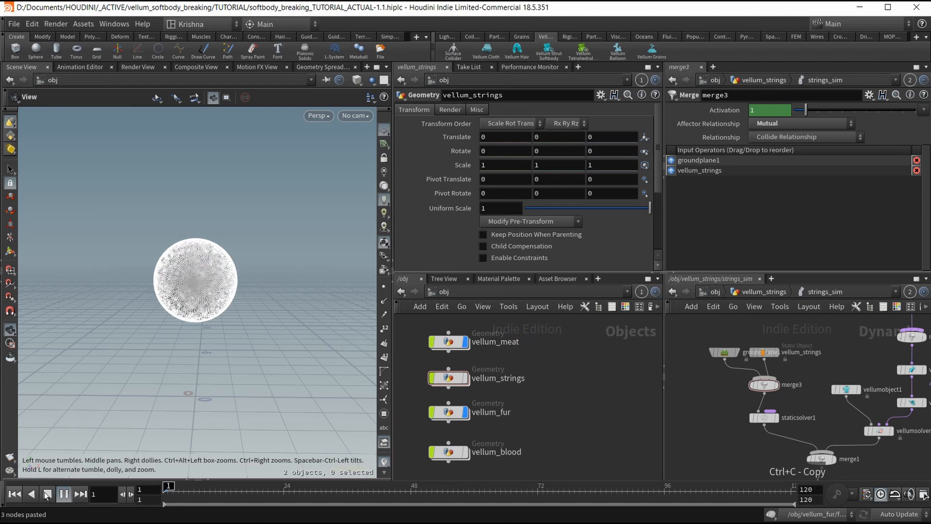
left_click(47, 494)
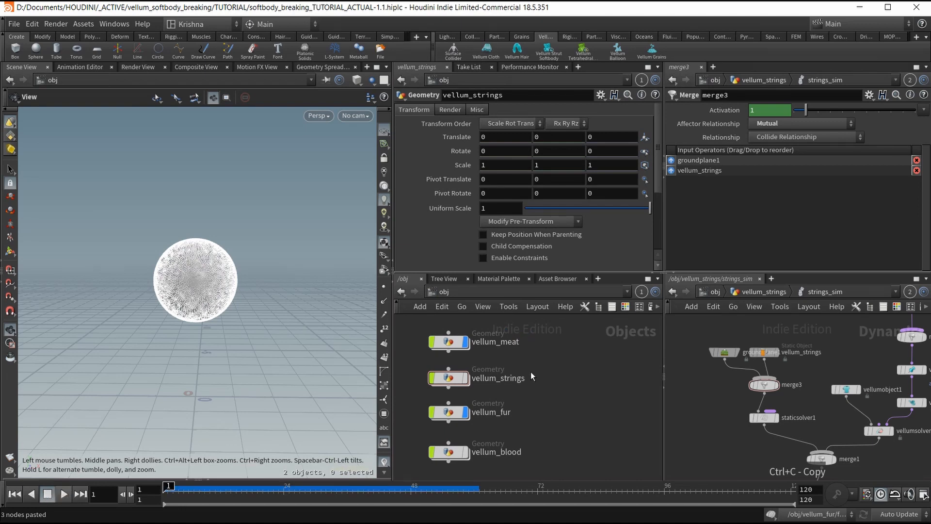
left_click(64, 493)
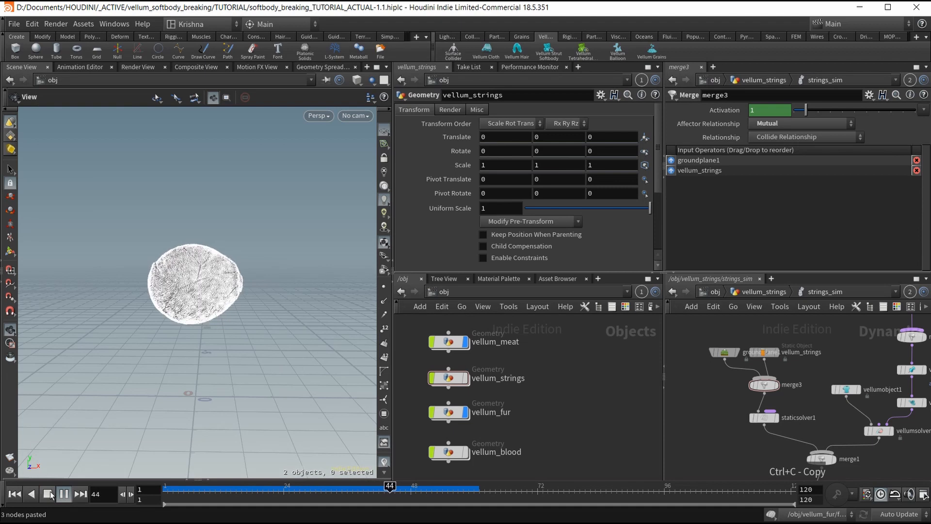
left_click(51, 494)
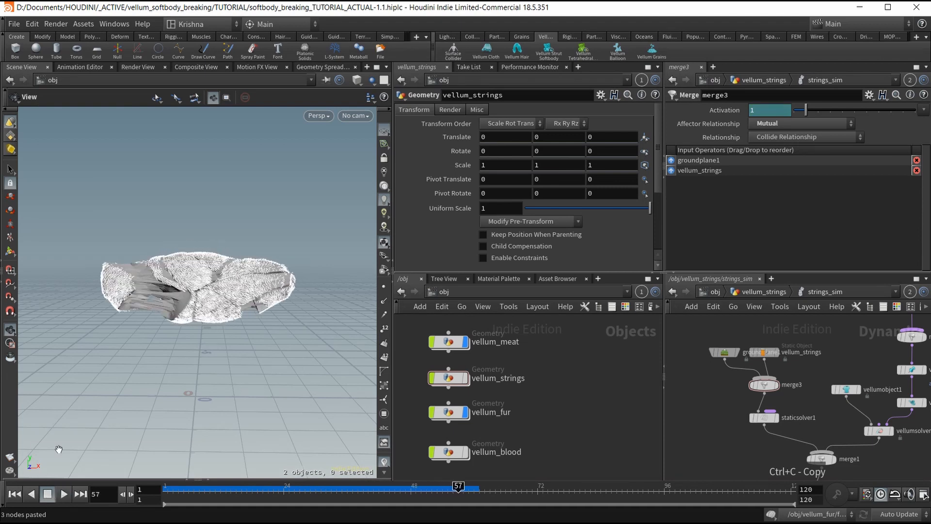
Orbit and scrub back to frame 28 to check the fur landing on the ground.
scroll(185, 271, "up", 3)
mouse_move(185, 272)
left_mouse_down()
mouse_move(177, 274)
mouse_move(193, 271)
left_mouse_up()
left_click_drag(458, 488, 173, 488)
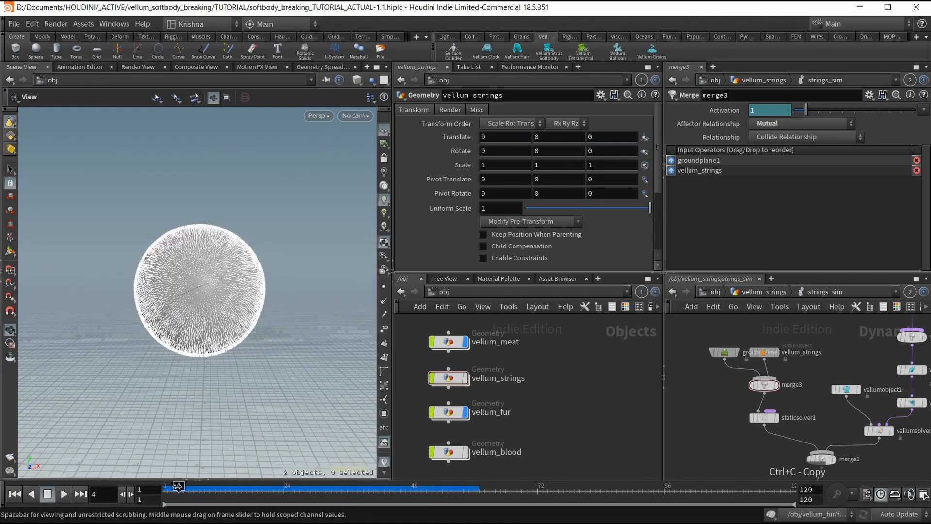
middle_click_drag(212, 335, 212, 317)
scroll(420, 358, "down", 4)
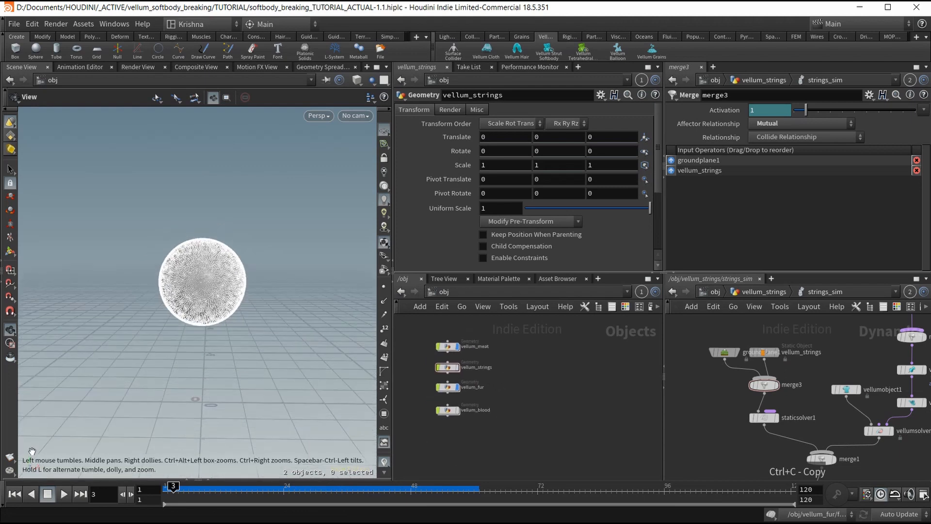
Rewind to frame 1 and save softbody_breaking_TUTORIAL_ACTUAL-1.1.hiplc.
left_click(29, 492)
left_click(17, 492)
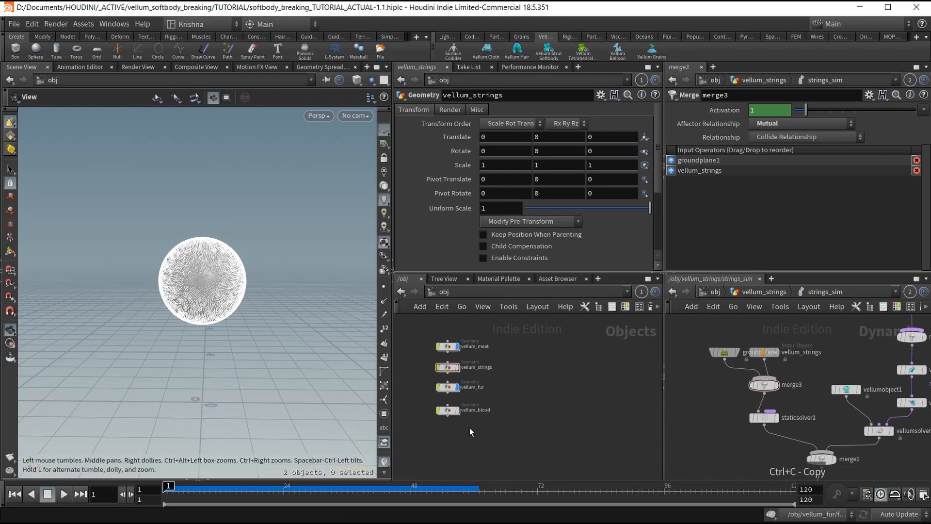
left_click_drag(475, 424, 419, 416)
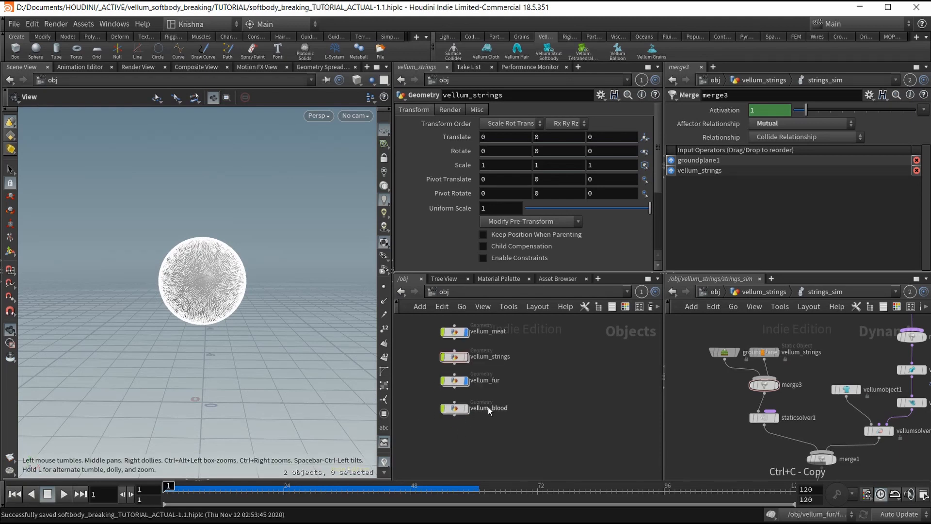